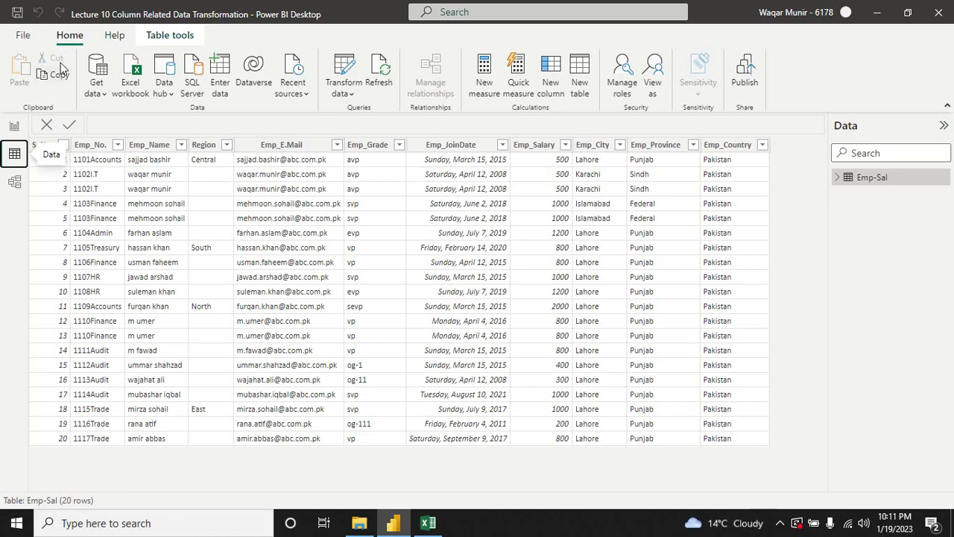
Step: Open the Emp-Sal query in Power Query Editor using Transform data
{"action": "left_click", "coordinate": [350, 94]}
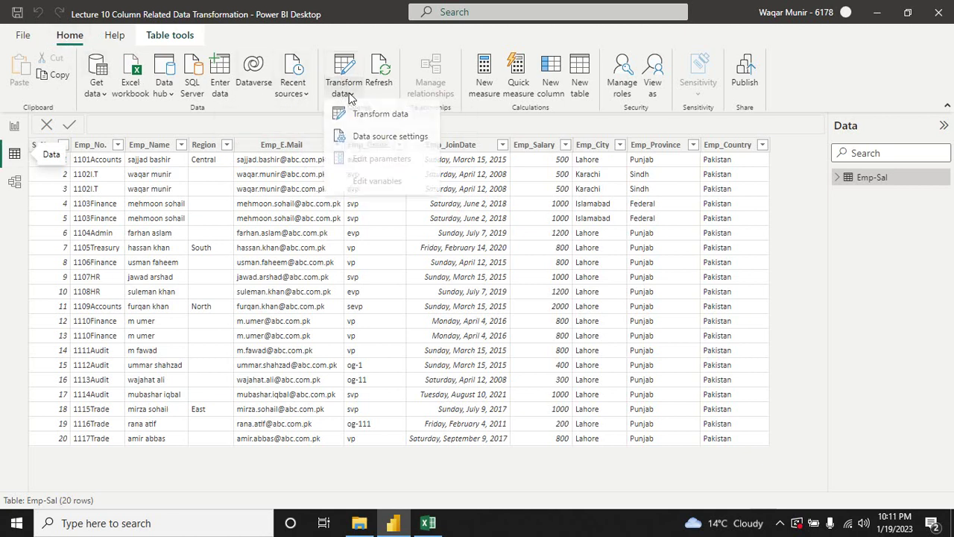
{"action": "left_click", "coordinate": [377, 123]}
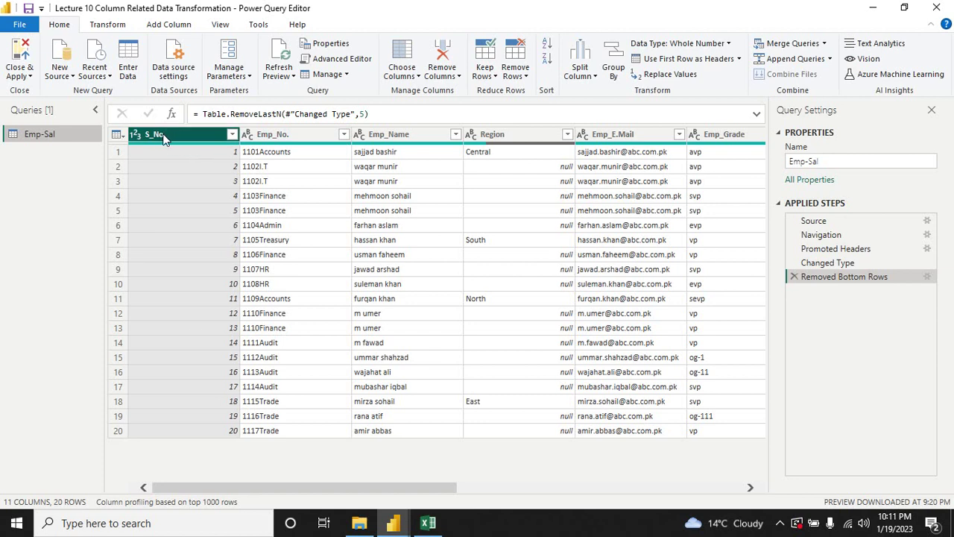
Step: Rename the S_No. column to 'Serial No.'
{"action": "right_click", "coordinate": [165, 138]}
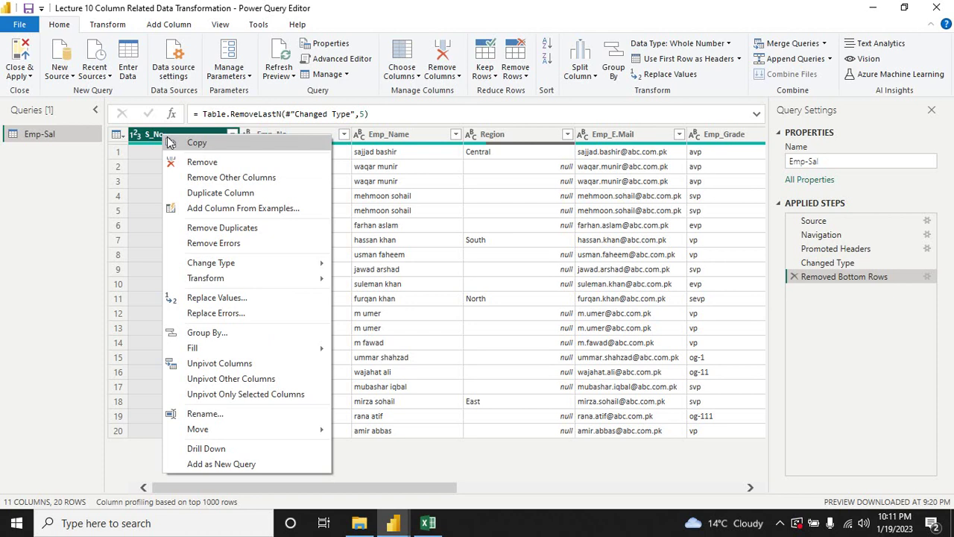
{"action": "left_click", "coordinate": [206, 415]}
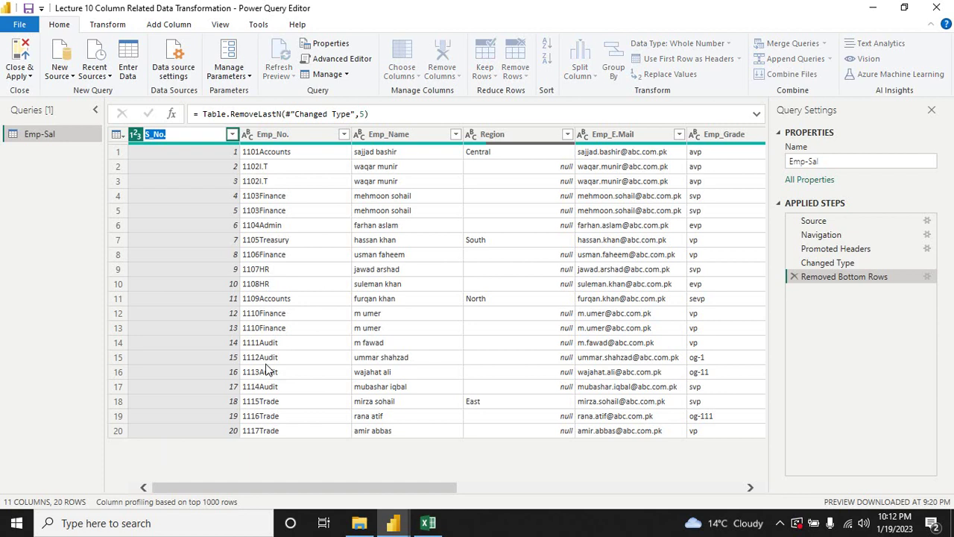
{"action": "type", "text": "S"}
{"action": "key", "text": "Return"}
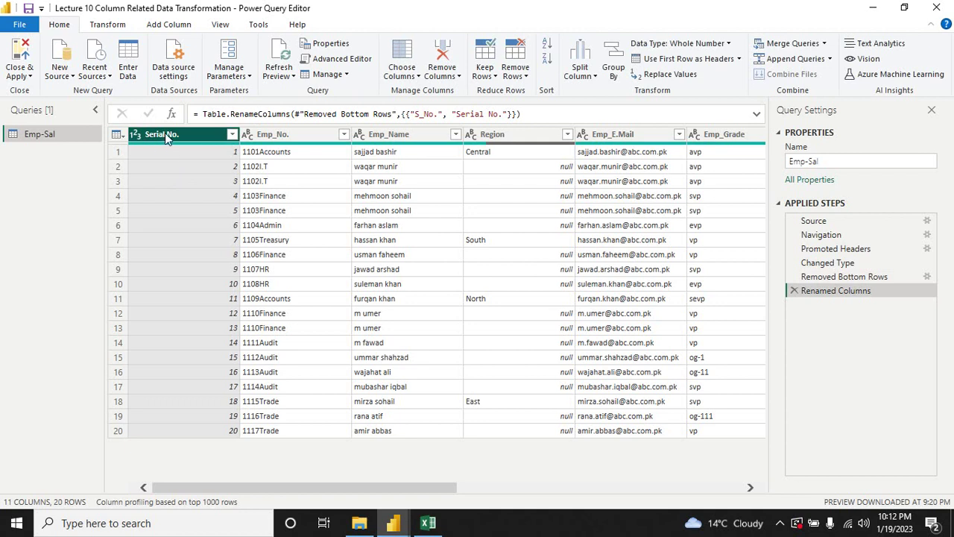
Step: Rename the Emp_No. column to 'Employee No.'
{"action": "right_click", "coordinate": [273, 140]}
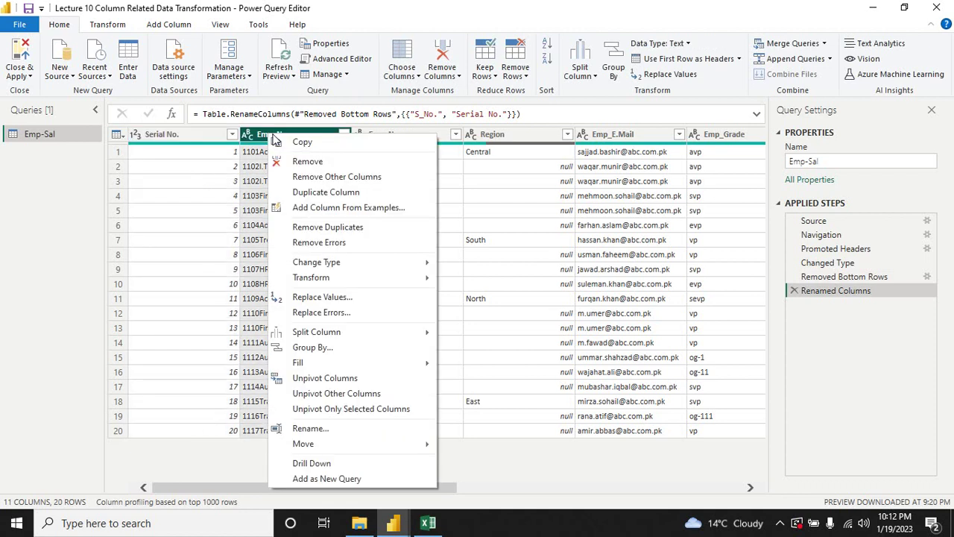
{"action": "left_click", "coordinate": [319, 430]}
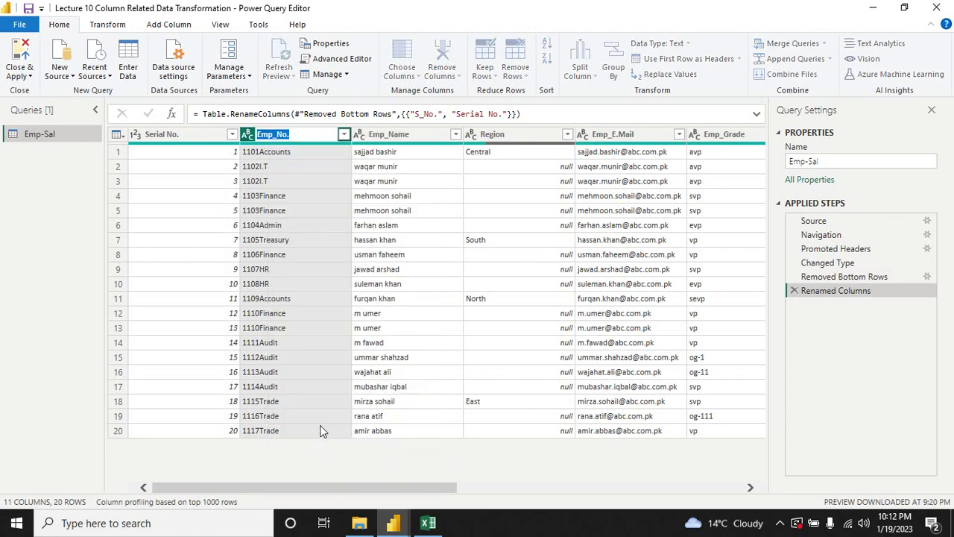
{"action": "type", "text": "Em"}
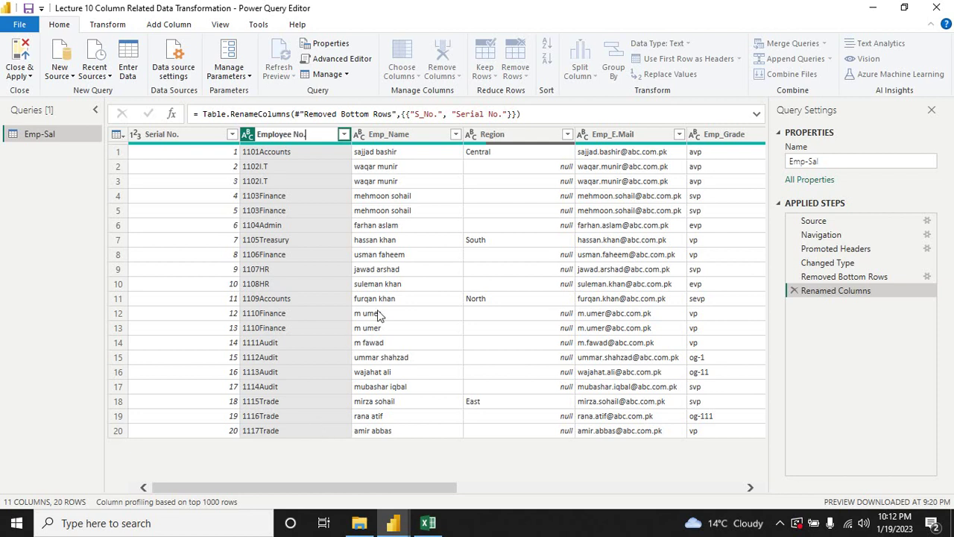
{"action": "key", "text": "Escape"}
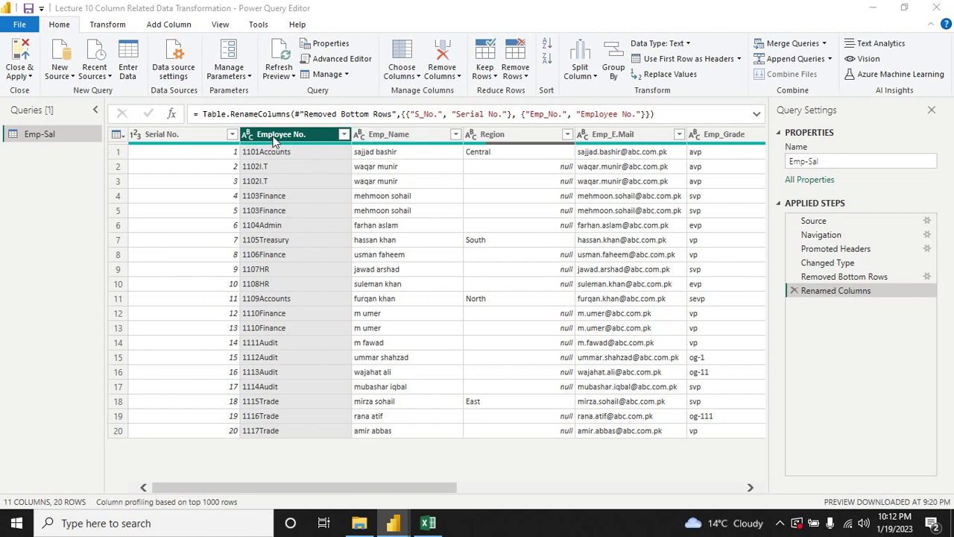
Step: Copy the Emp_Name column and switch to the blank Excel workbook Book1
{"action": "left_click", "coordinate": [389, 137]}
{"action": "right_click", "coordinate": [389, 140]}
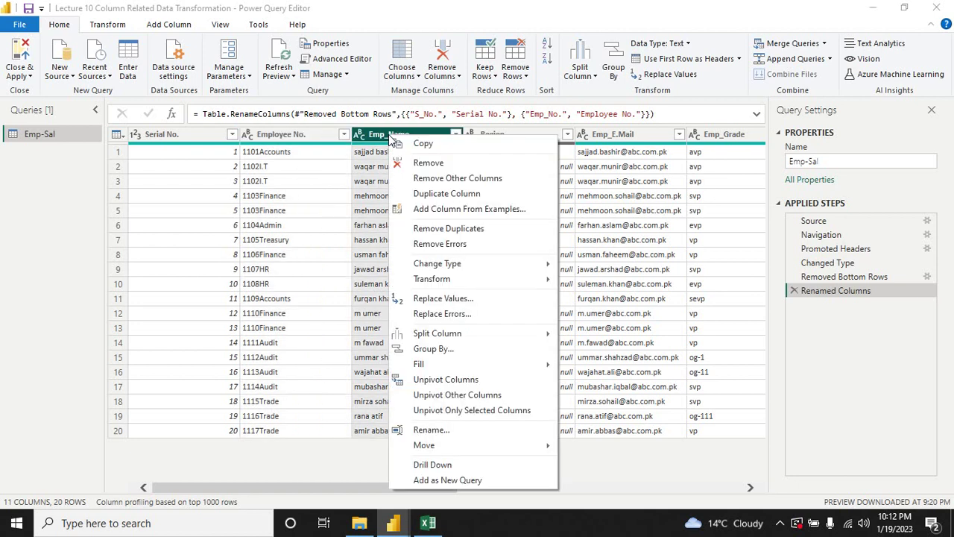
{"action": "left_click", "coordinate": [433, 146]}
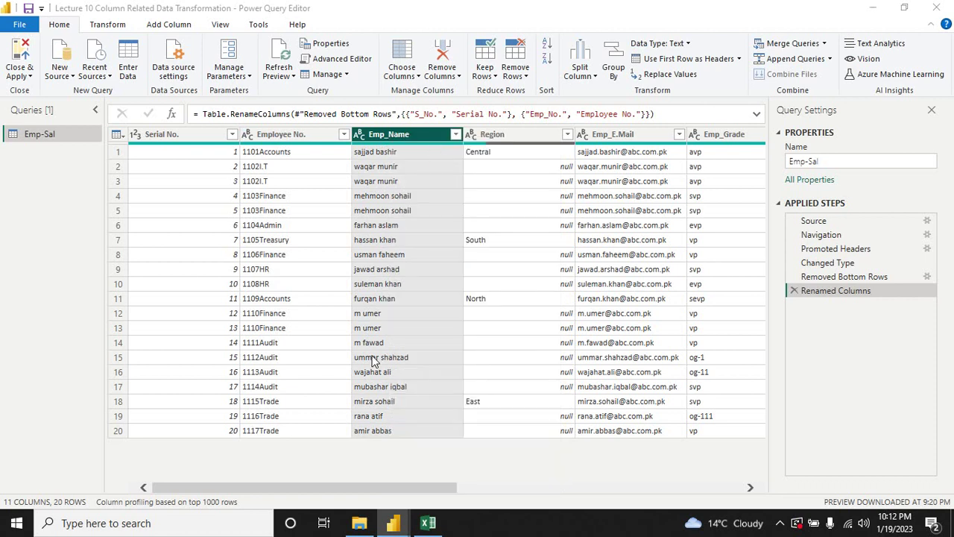
{"action": "left_click", "coordinate": [428, 522]}
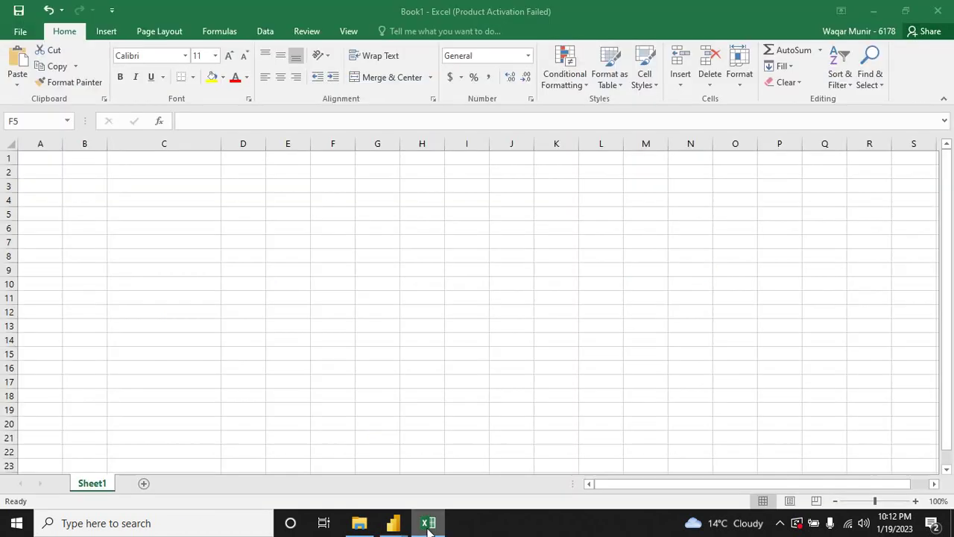
Step: Paste the Emp_Name header and 20 names into C1:C21, then minimize Excel
{"action": "left_click", "coordinate": [162, 159]}
{"action": "key", "text": "ctrl+v"}
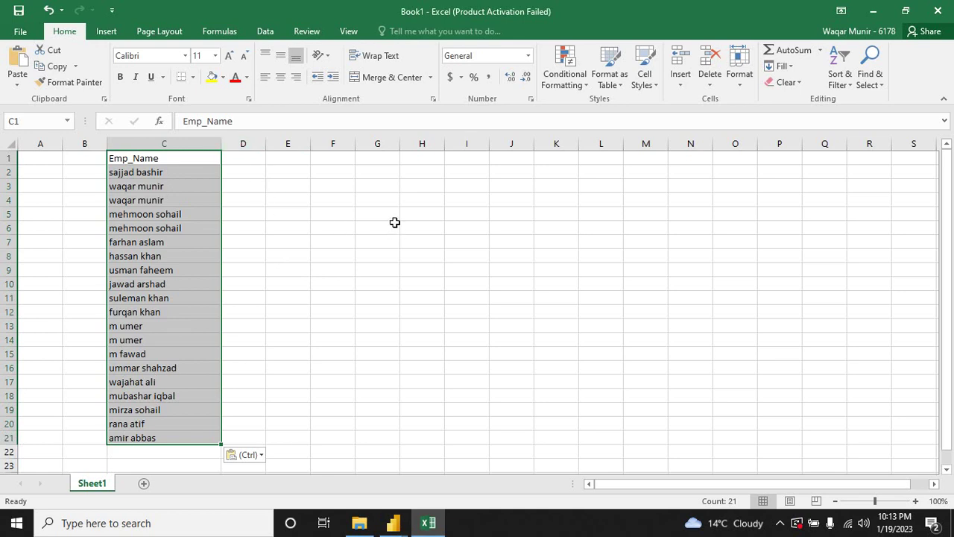
{"action": "left_click", "coordinate": [872, 11]}
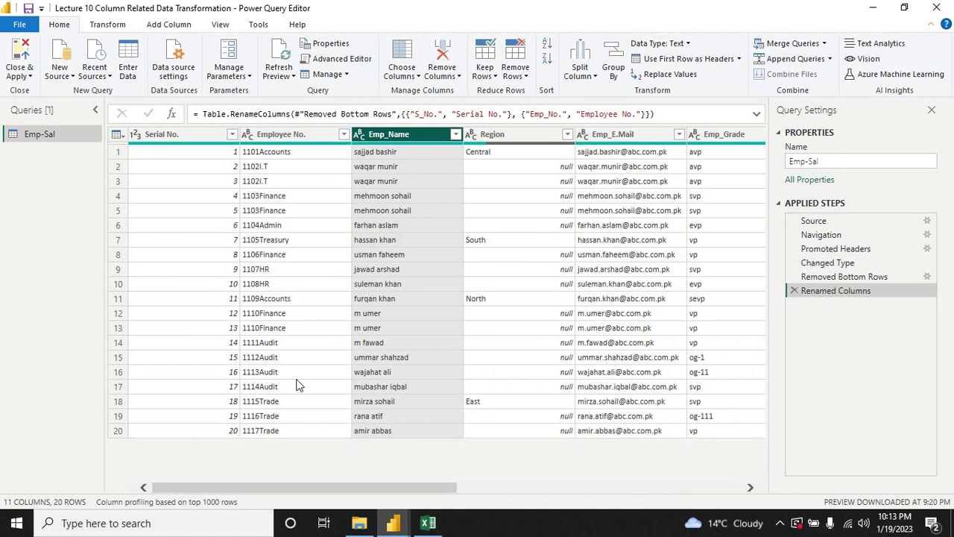
Step: Delete the Serial No. column, leaving 10 columns and 20 rows
{"action": "left_click_drag", "start_coordinate": [232, 486], "coordinate": [158, 490]}
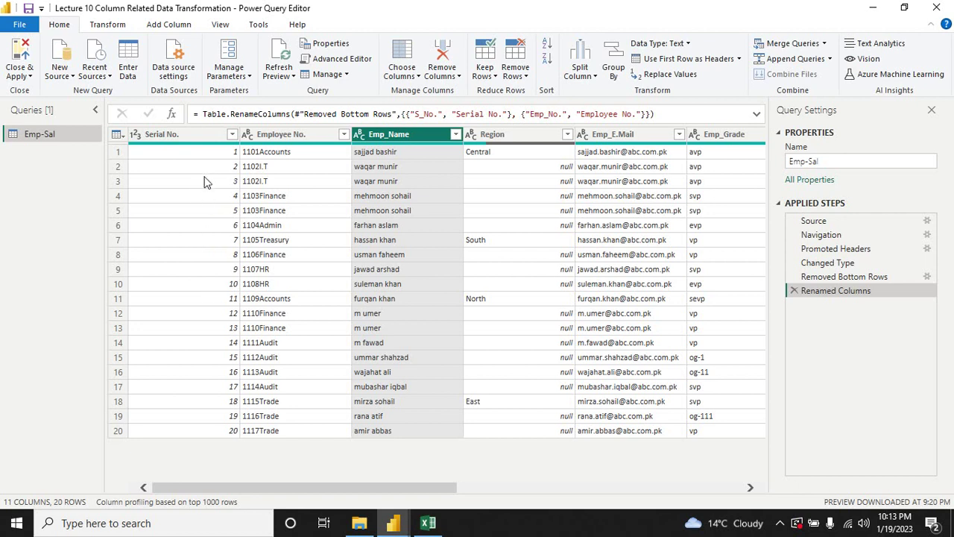
{"action": "right_click", "coordinate": [177, 136]}
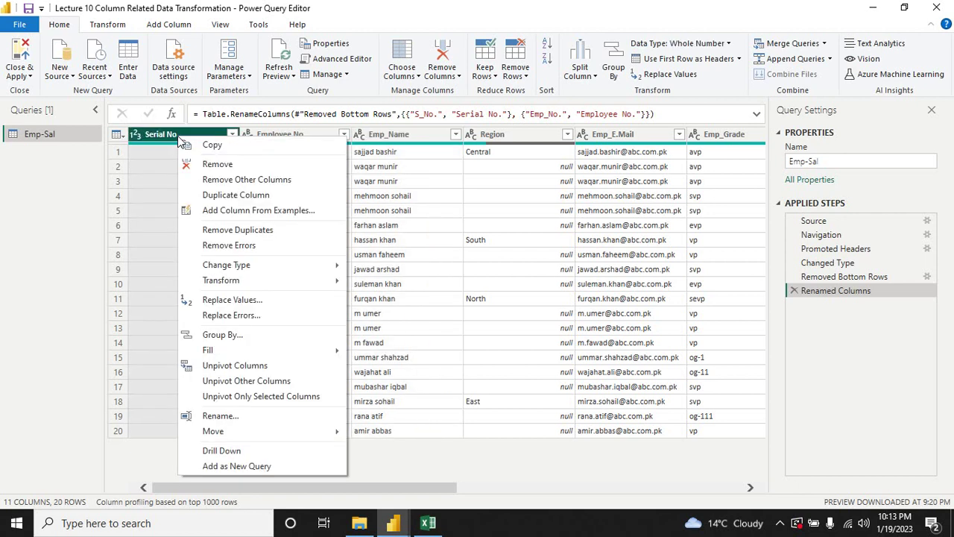
{"action": "left_click", "coordinate": [218, 165]}
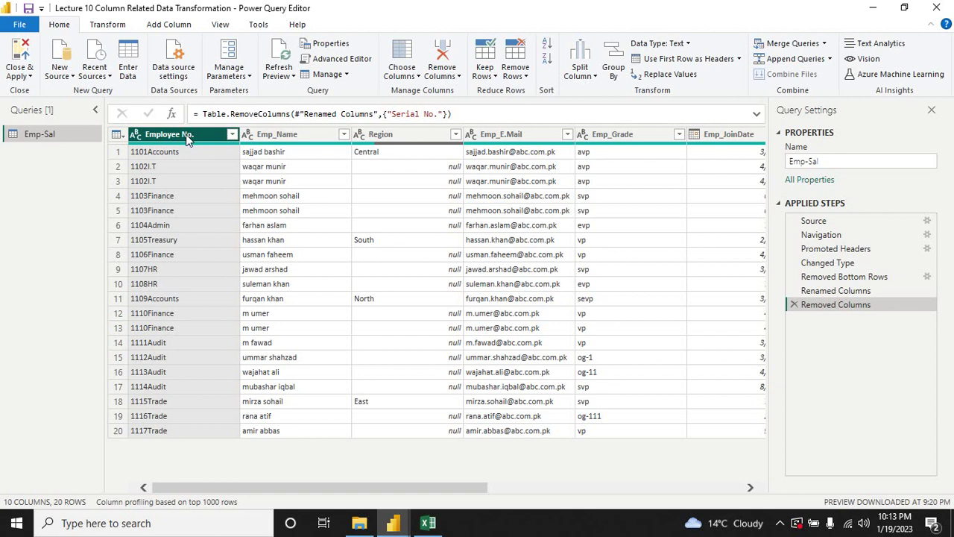
{"action": "left_click", "coordinate": [272, 136], "text": "shift"}
{"action": "left_click", "coordinate": [380, 138], "text": "shift"}
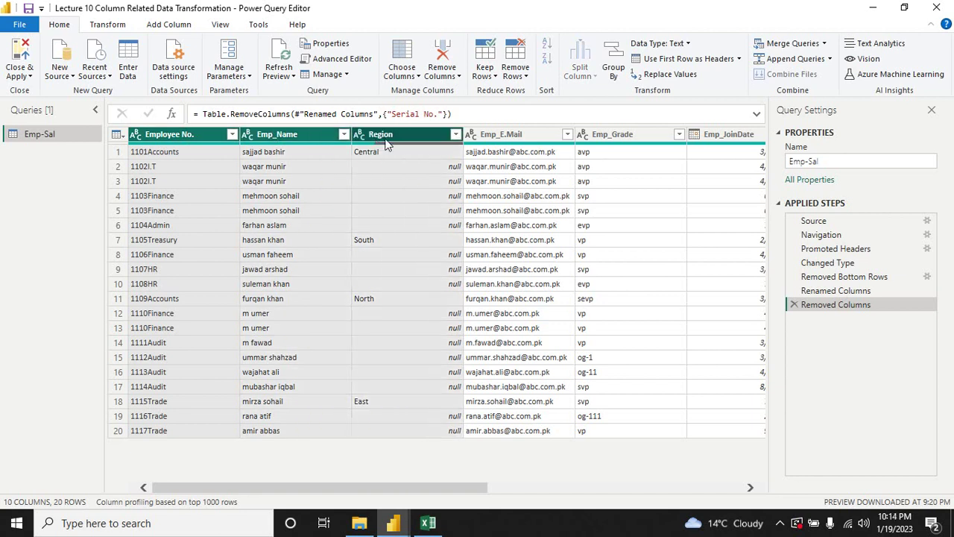
{"action": "left_click", "coordinate": [485, 138], "text": "shift"}
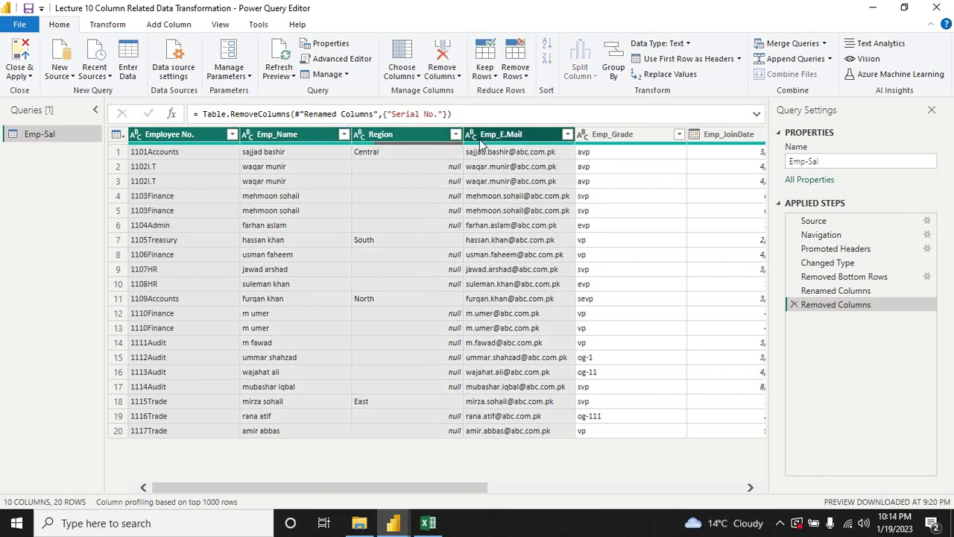
{"action": "right_click", "coordinate": [284, 138]}
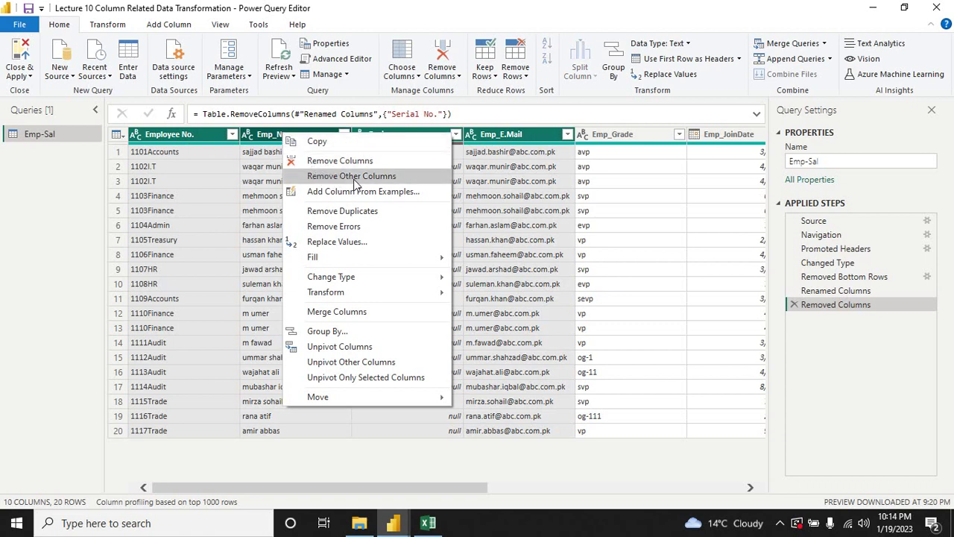
{"action": "key", "text": "Escape"}
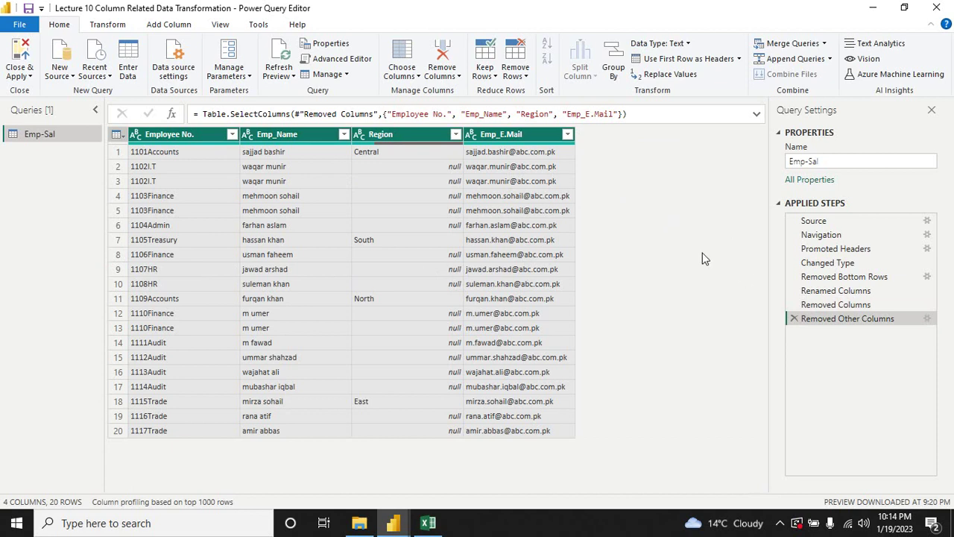
{"action": "left_click", "coordinate": [794, 319]}
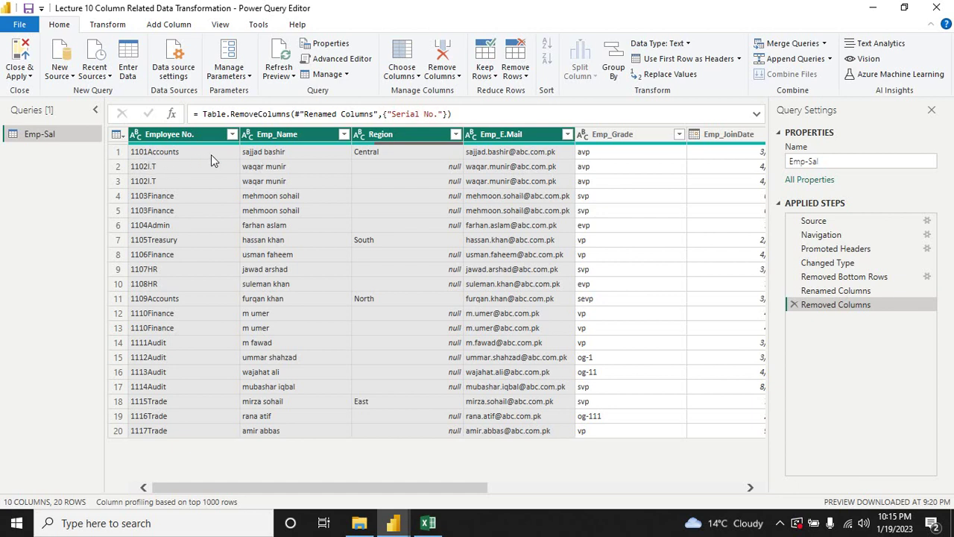
Step: Split Employee No. by digit to non-digit into Employee No..1 and Employee No..2
{"action": "left_click", "coordinate": [179, 147]}
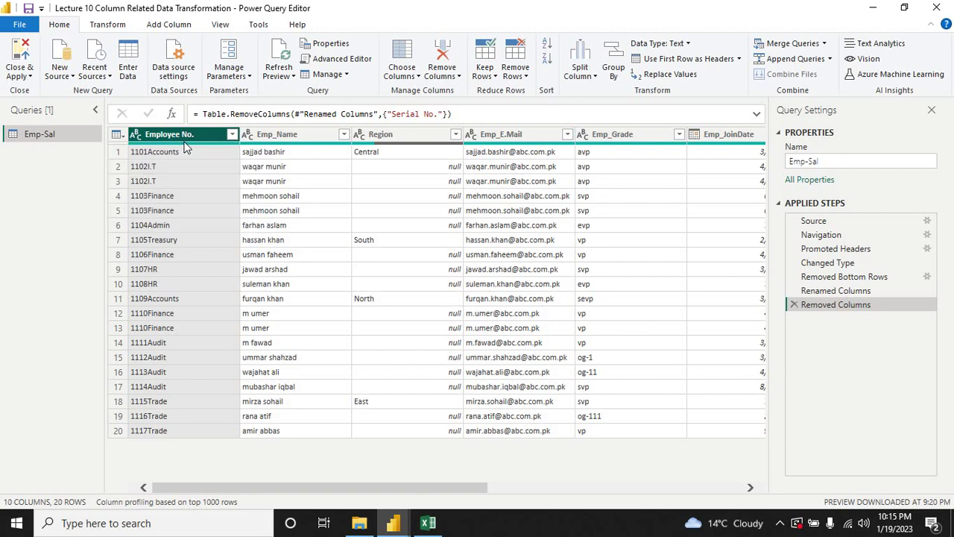
{"action": "right_click", "coordinate": [181, 136]}
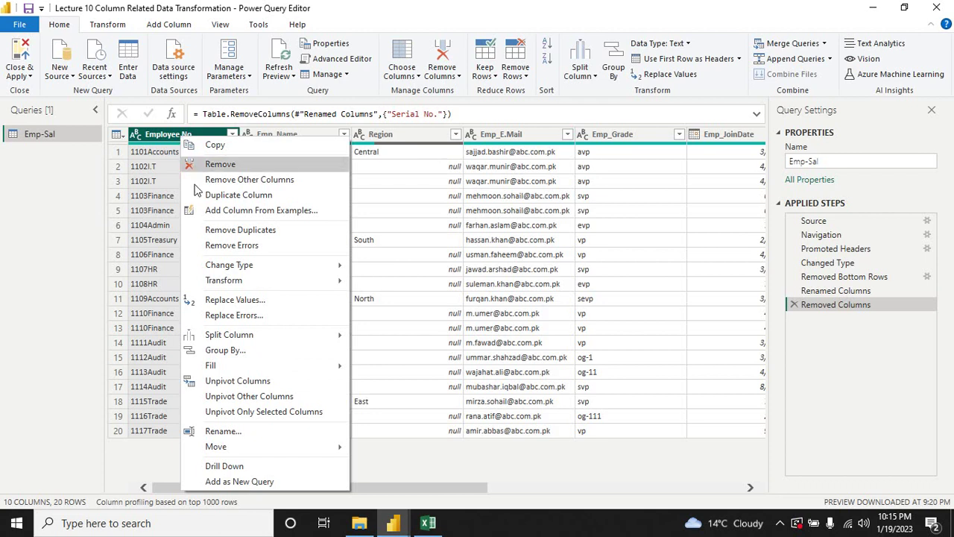
{"action": "mouse_move", "coordinate": [234, 337]}
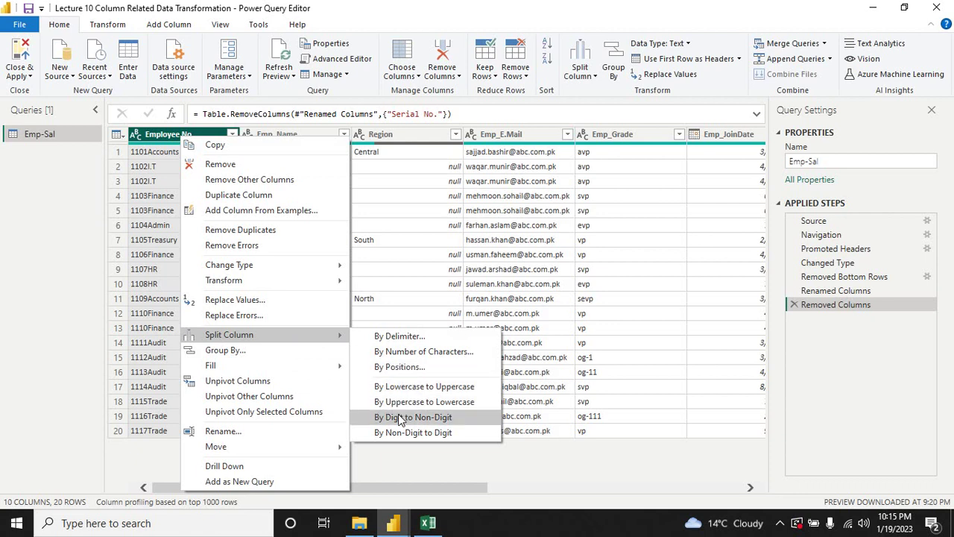
{"action": "left_click", "coordinate": [160, 156]}
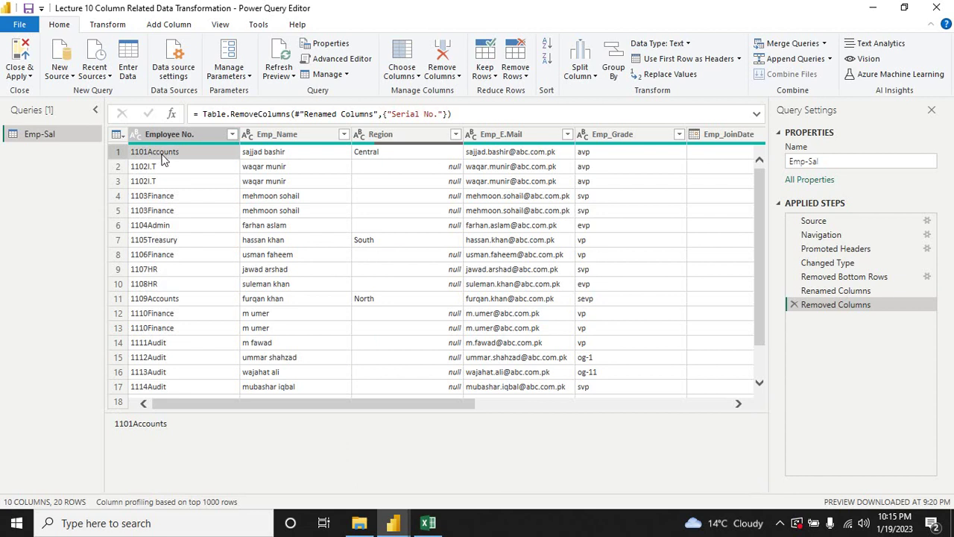
{"action": "left_click_drag", "start_coordinate": [166, 137], "coordinate": [167, 142]}
{"action": "right_click", "coordinate": [167, 141]}
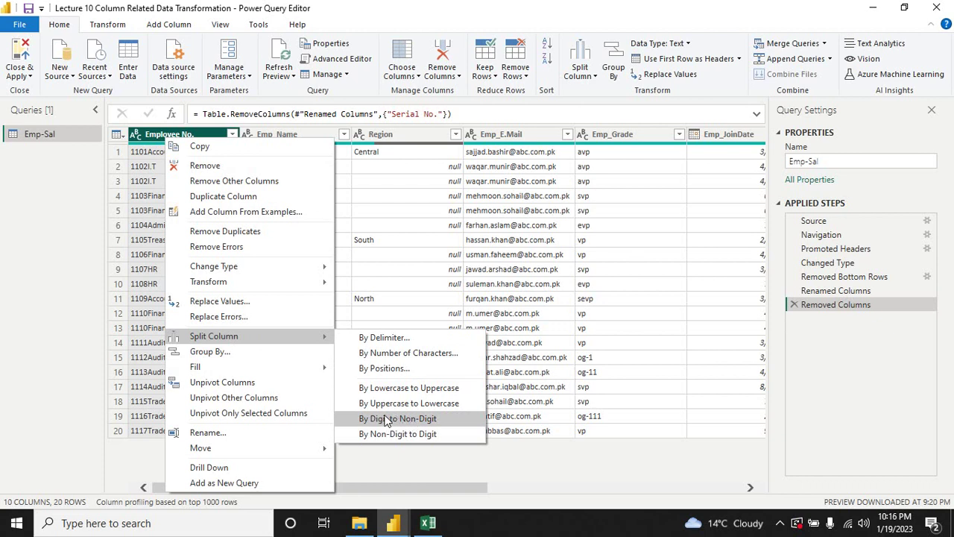
{"action": "left_click", "coordinate": [393, 420]}
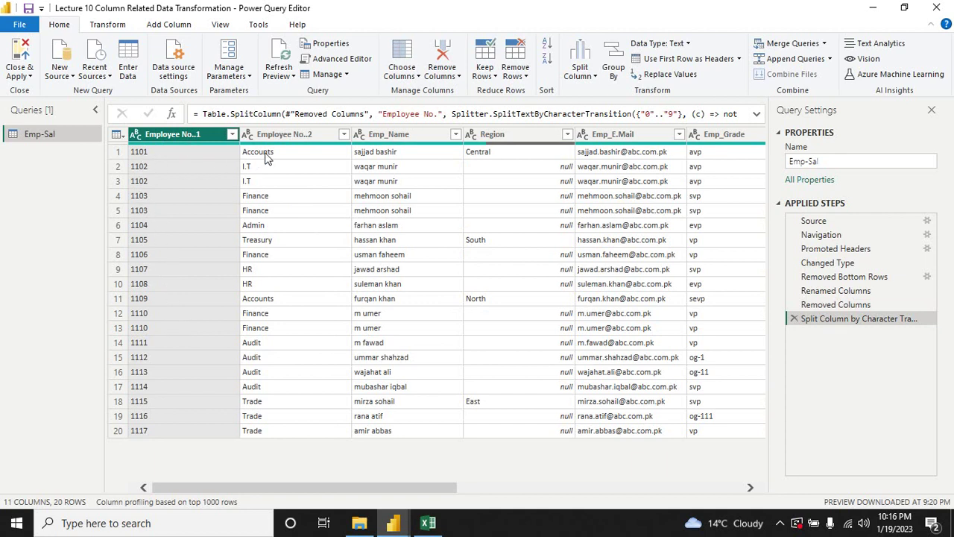
Step: Rename Employee No..1 to 'Employee No.', correcting a typo in the name
{"action": "right_click", "coordinate": [170, 135]}
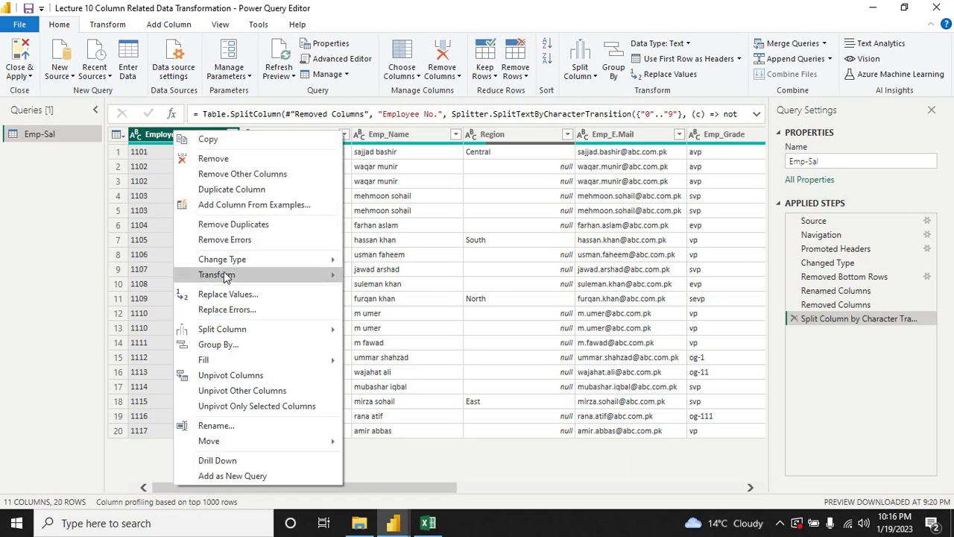
{"action": "left_click", "coordinate": [225, 424]}
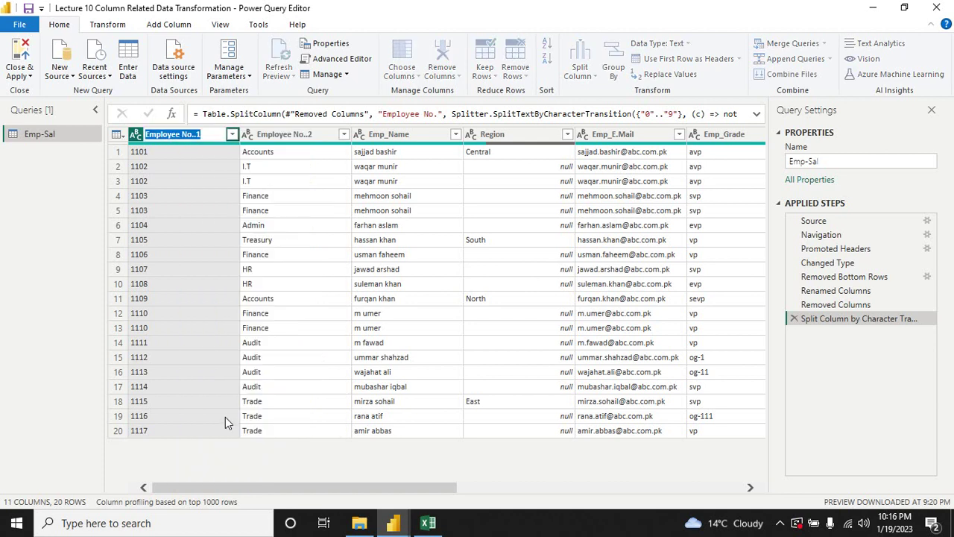
{"action": "type", "text": "Em"}
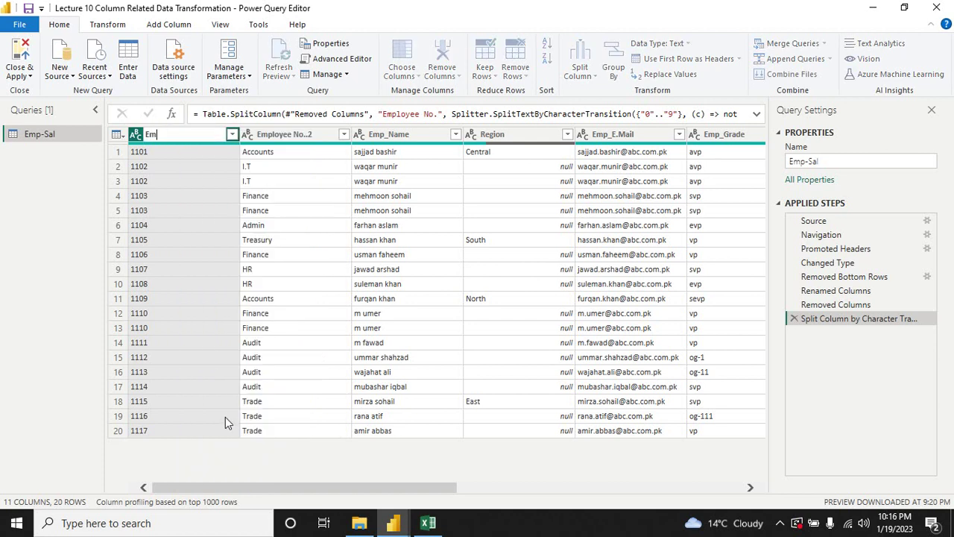
{"action": "type", "text": "plyee No"}
{"action": "key", "text": "BackSpace"}
{"action": "key", "text": "BackSpace"}
{"action": "key", "text": "BackSpace"}
{"action": "key", "text": "BackSpace"}
{"action": "type", "text": "ployee No"}
{"action": "left_click", "coordinate": [287, 136]}
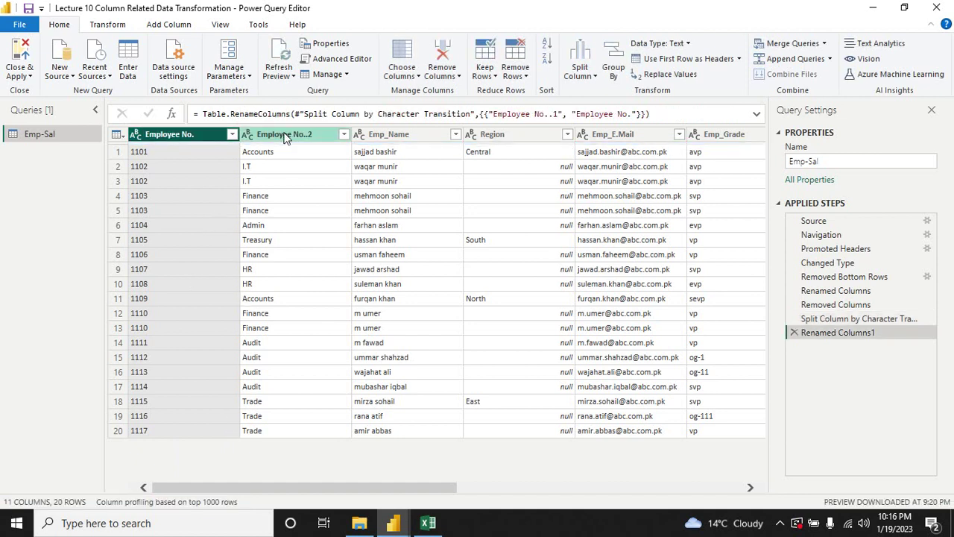
{"action": "right_click", "coordinate": [287, 136]}
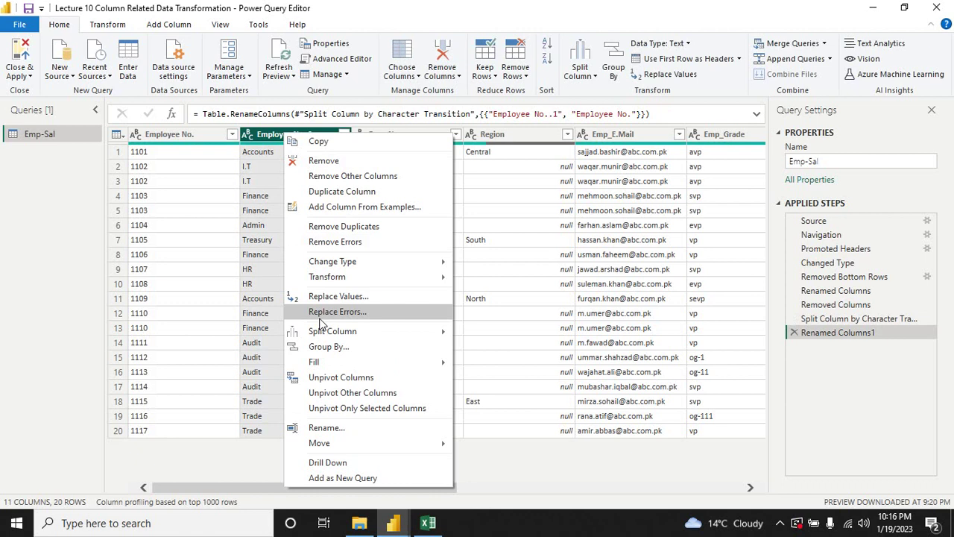
Step: Rename Employee No..2 to 'Department'
{"action": "left_click", "coordinate": [328, 428]}
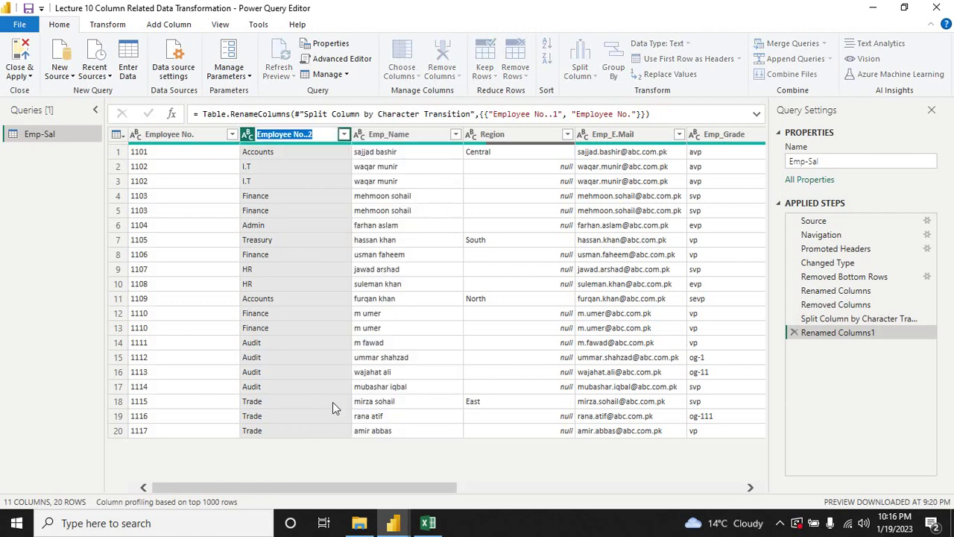
{"action": "type", "text": "Department"}
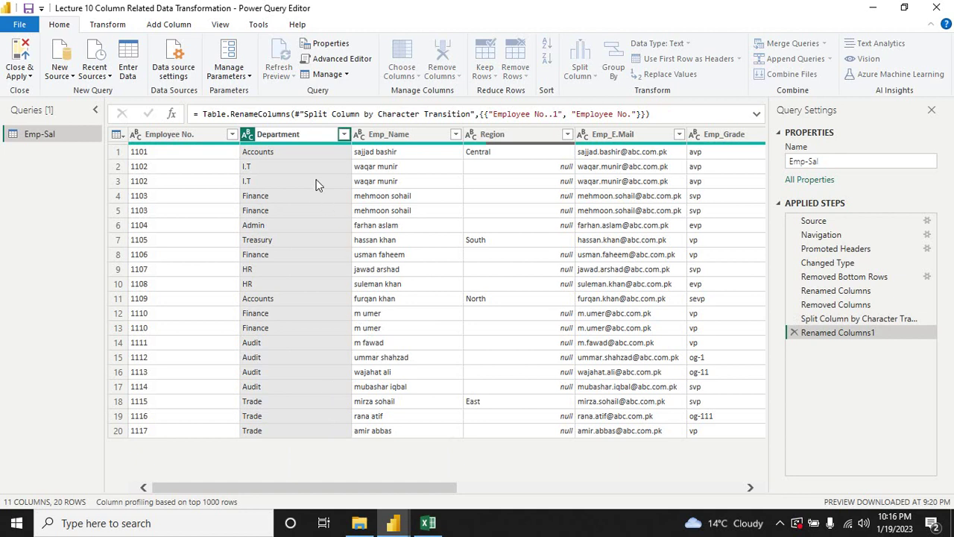
{"action": "key", "text": "Return"}
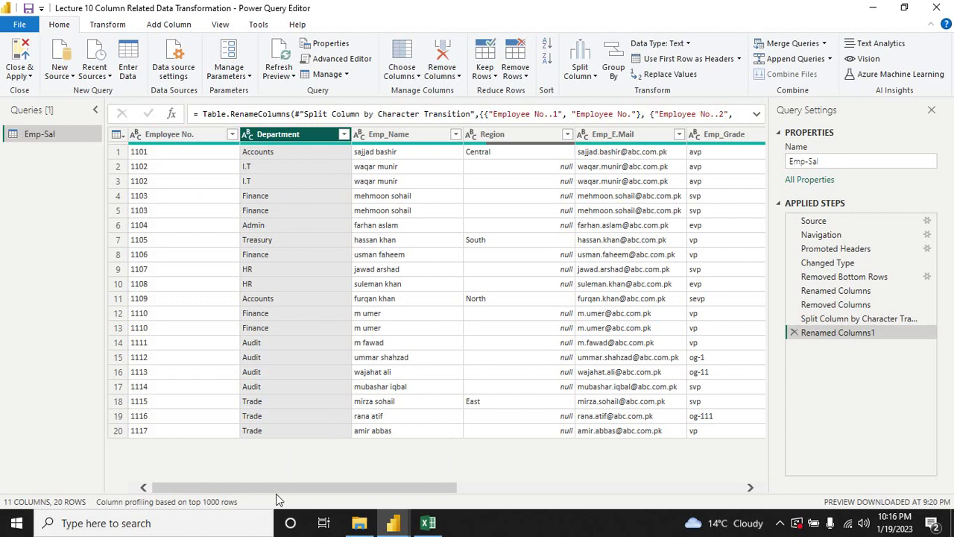
Step: Select the Emp_City, Emp_Province and Emp_Country columns together
{"action": "left_click_drag", "start_coordinate": [278, 488], "coordinate": [619, 490]}
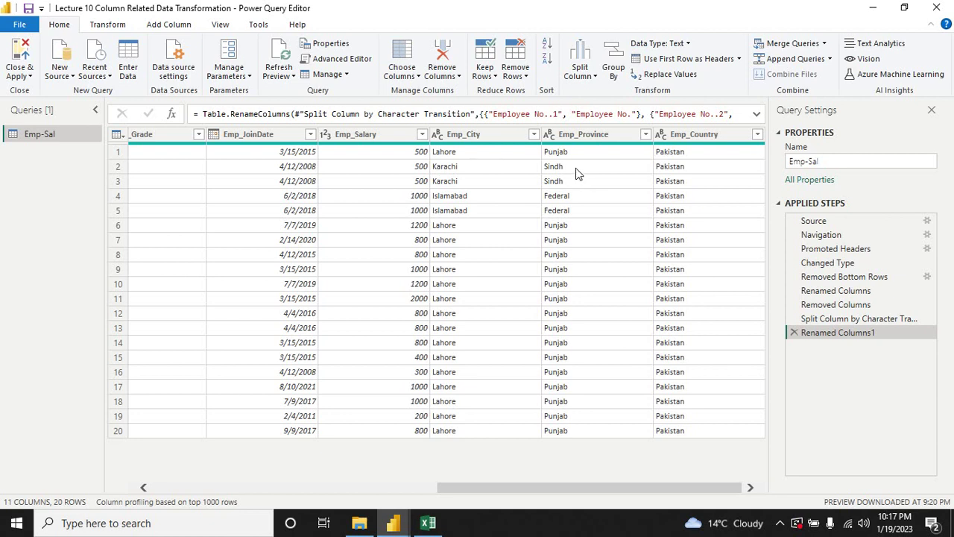
{"action": "left_click", "coordinate": [497, 139]}
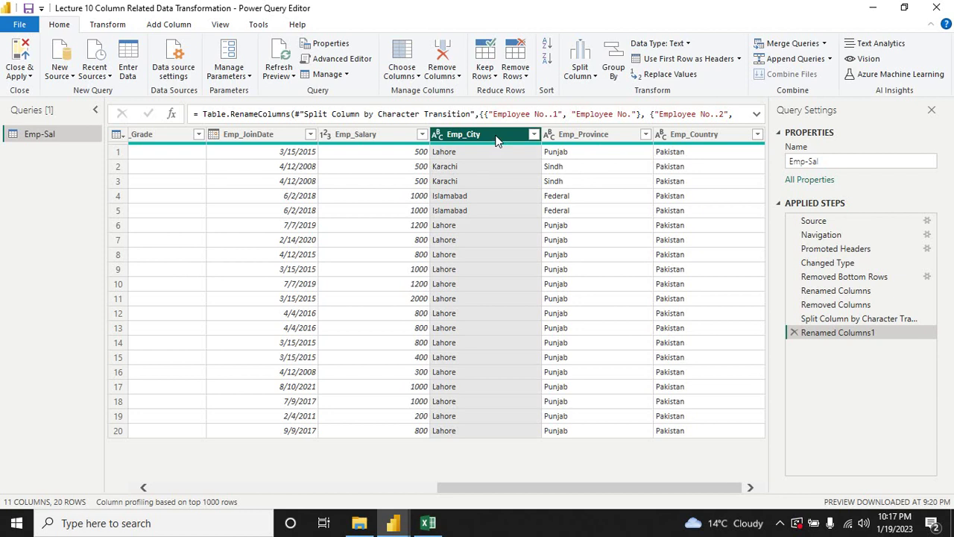
{"action": "left_click", "coordinate": [570, 137], "text": "ctrl"}
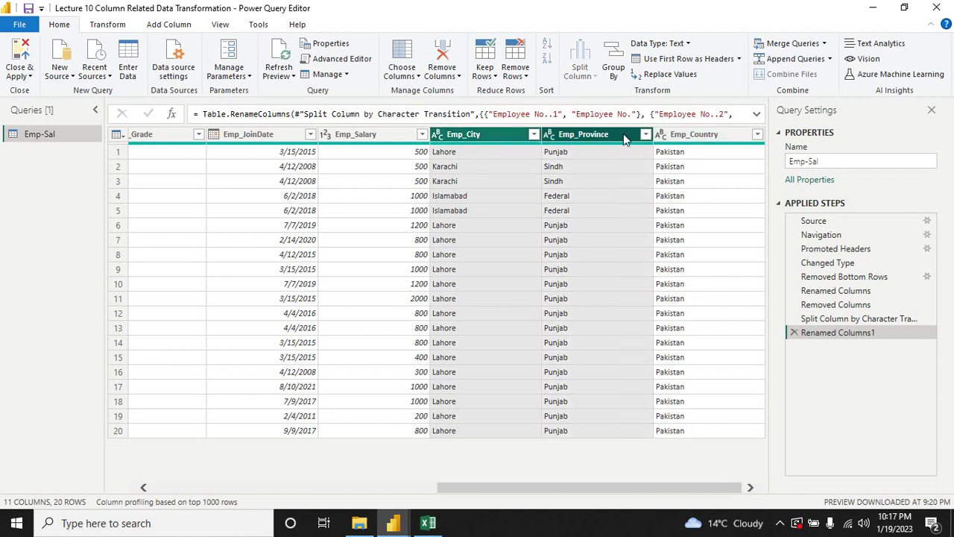
{"action": "left_click", "coordinate": [674, 137], "text": "ctrl"}
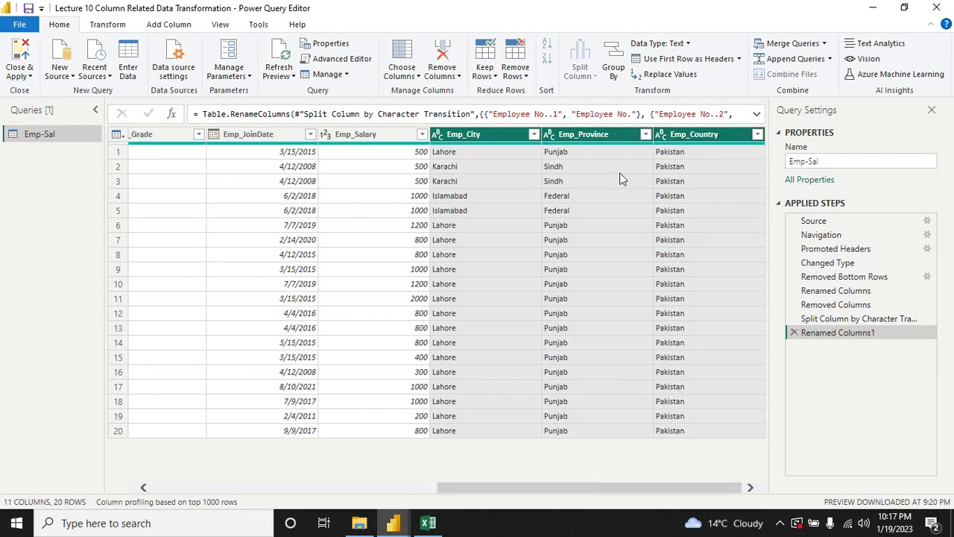
Step: Merge the three location columns with a Comma separator into 'City - Province - Country'
{"action": "right_click", "coordinate": [587, 139]}
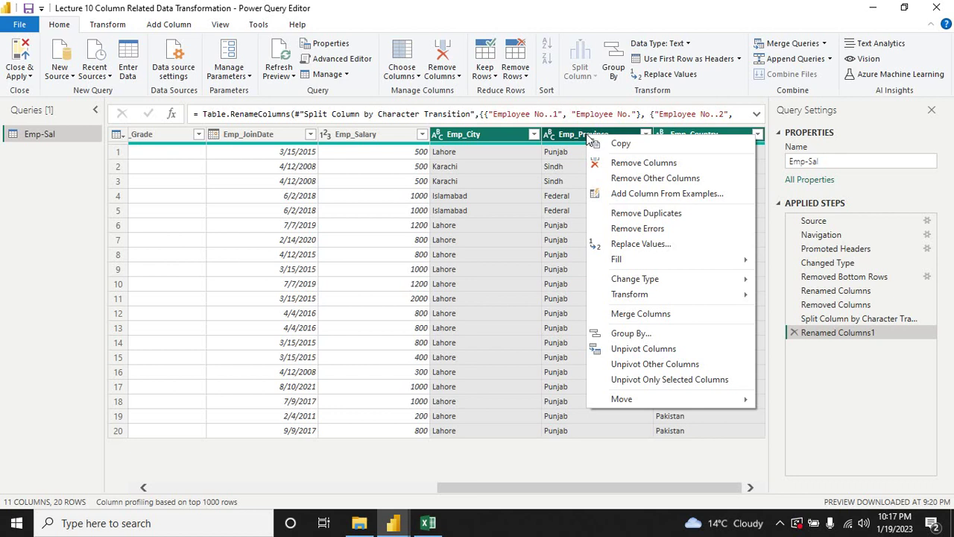
{"action": "left_click", "coordinate": [630, 315]}
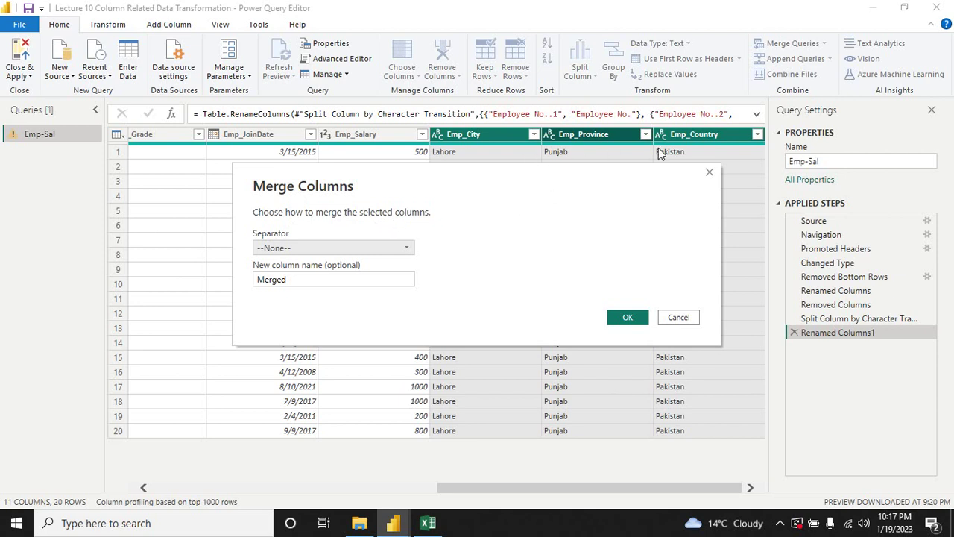
{"action": "left_click", "coordinate": [408, 254]}
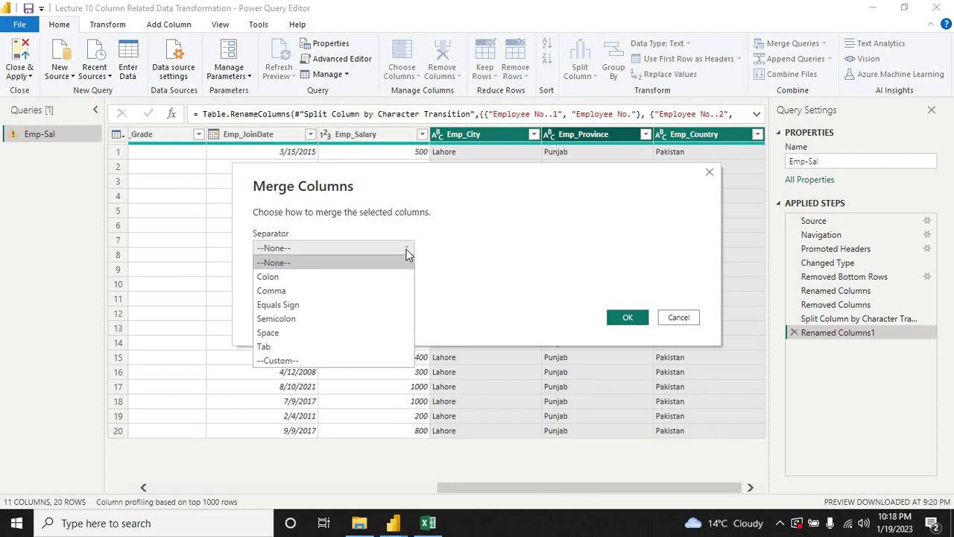
{"action": "left_click", "coordinate": [344, 290]}
{"action": "left_click", "coordinate": [330, 279]}
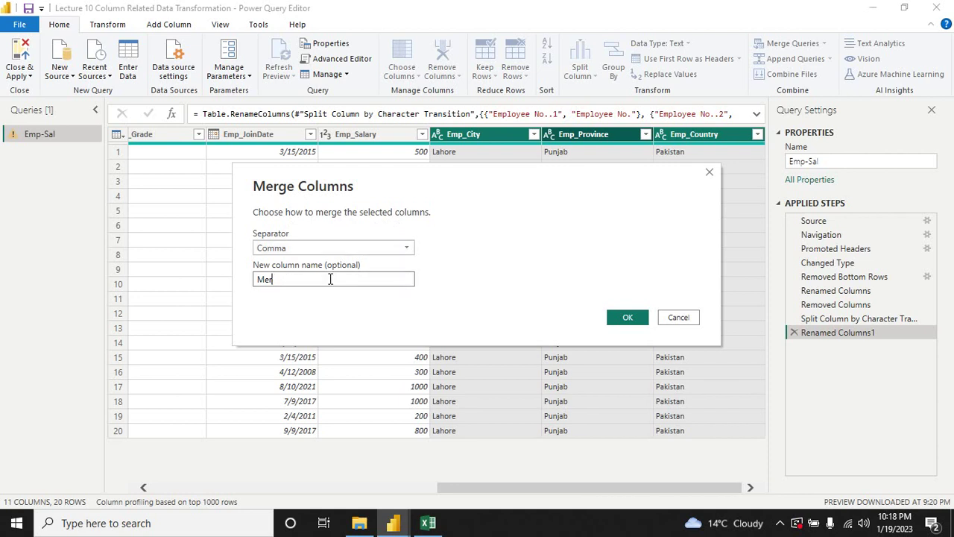
{"action": "key", "text": "BackSpace"}
{"action": "key", "text": "BackSpace"}
{"action": "key", "text": "BackSpace"}
{"action": "type", "text": "unt"}
{"action": "left_click", "coordinate": [633, 317]}
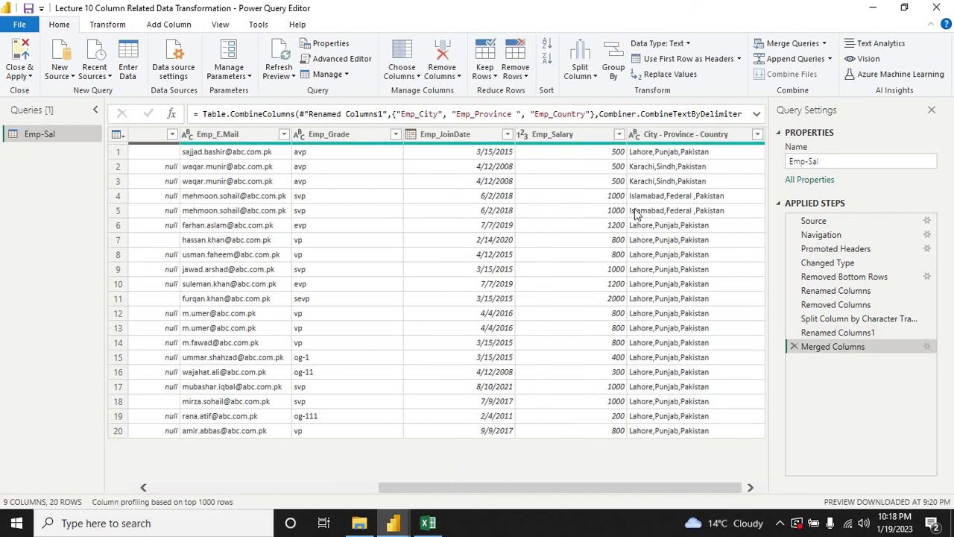
{"action": "left_click_drag", "start_coordinate": [530, 484], "coordinate": [560, 492]}
{"action": "left_click_drag", "start_coordinate": [533, 489], "coordinate": [319, 498]}
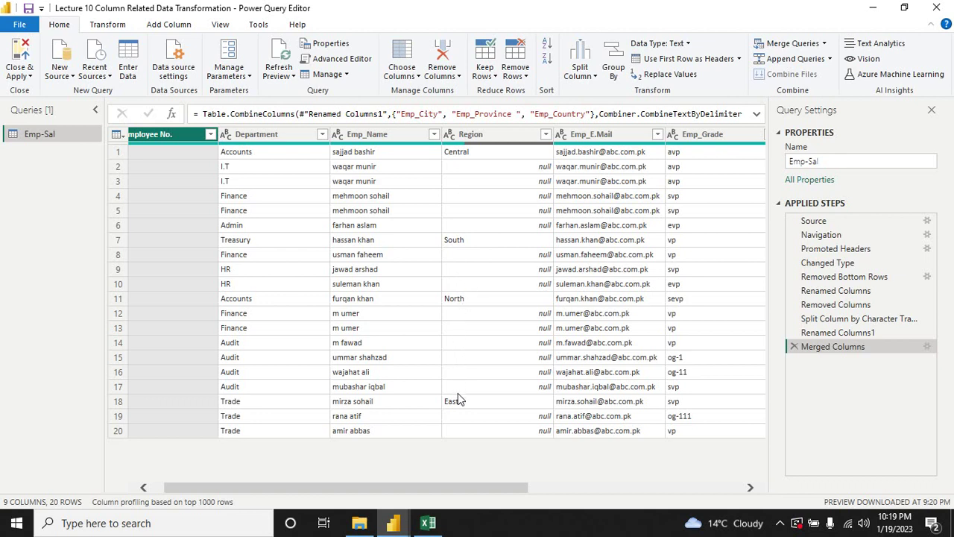
Step: Fill down the Region column so each empty cell takes the region value above it
{"action": "left_click", "coordinate": [467, 138]}
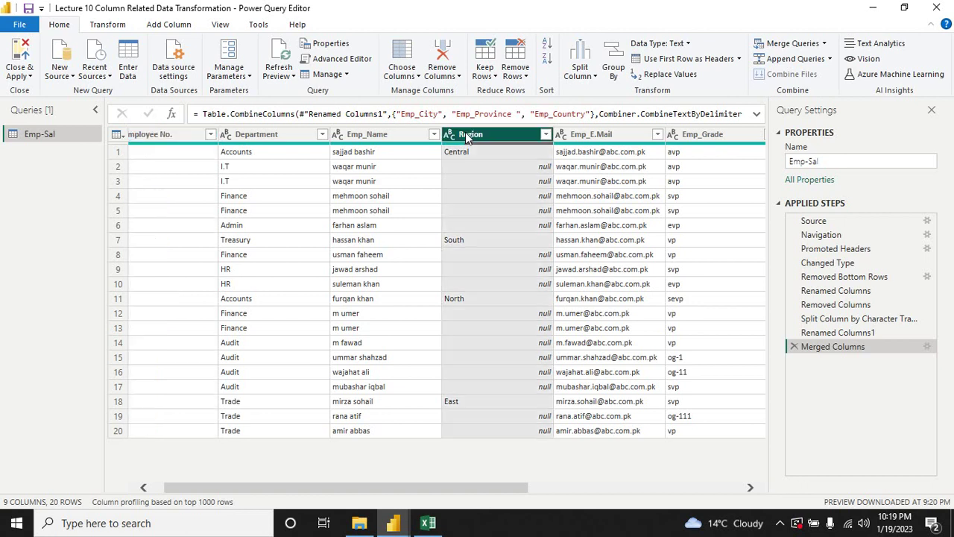
{"action": "right_click", "coordinate": [477, 139]}
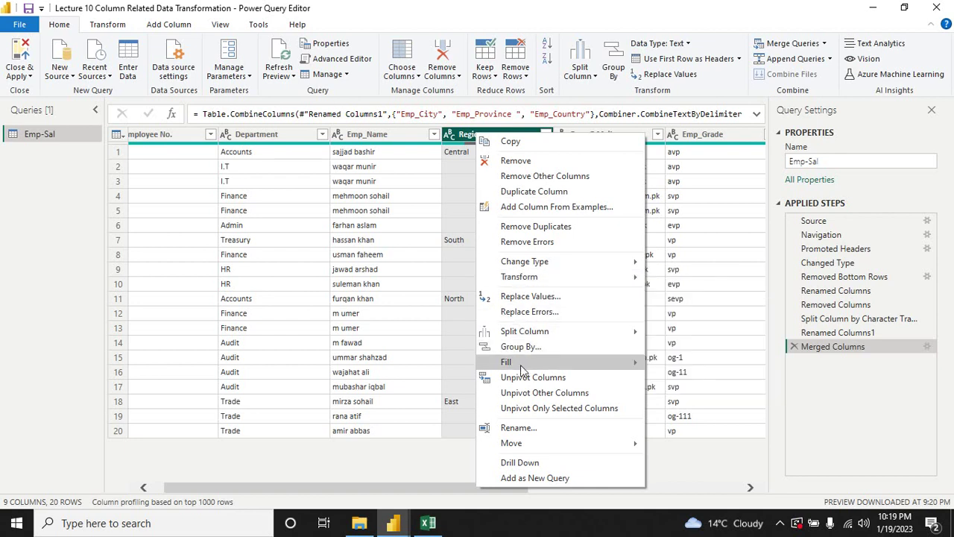
{"action": "mouse_move", "coordinate": [521, 365]}
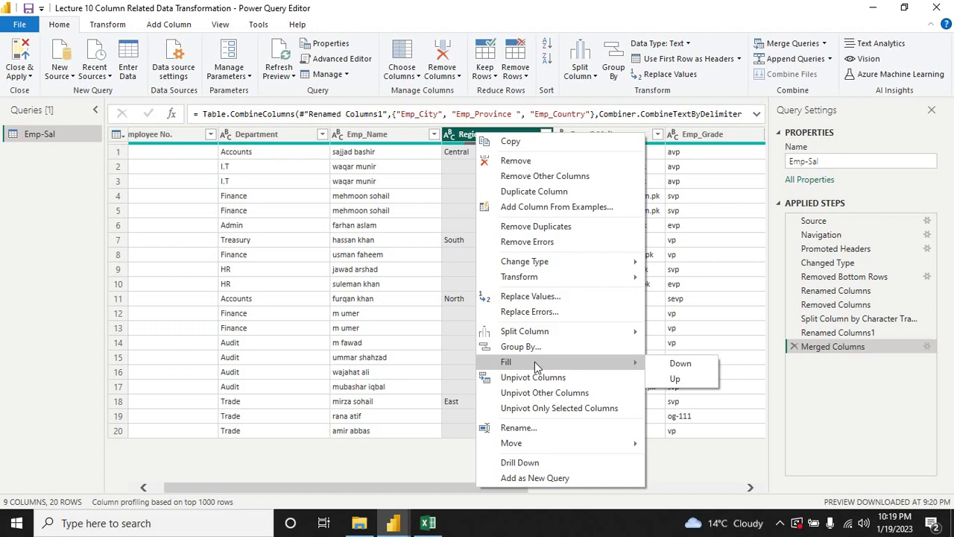
{"action": "left_click", "coordinate": [680, 365]}
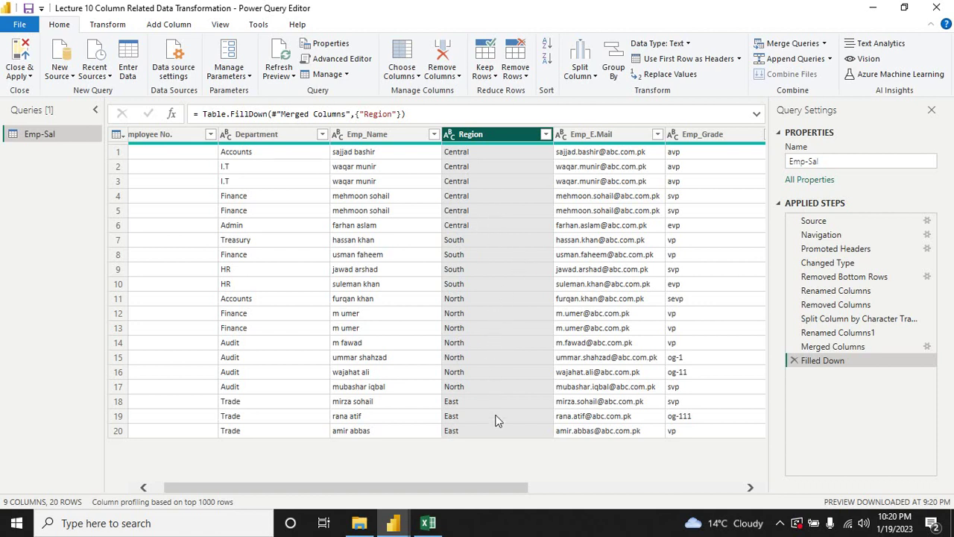
Step: Remove duplicate rows based on Employee No., leaving 17 unique employees
{"action": "left_click_drag", "start_coordinate": [453, 493], "coordinate": [344, 490]}
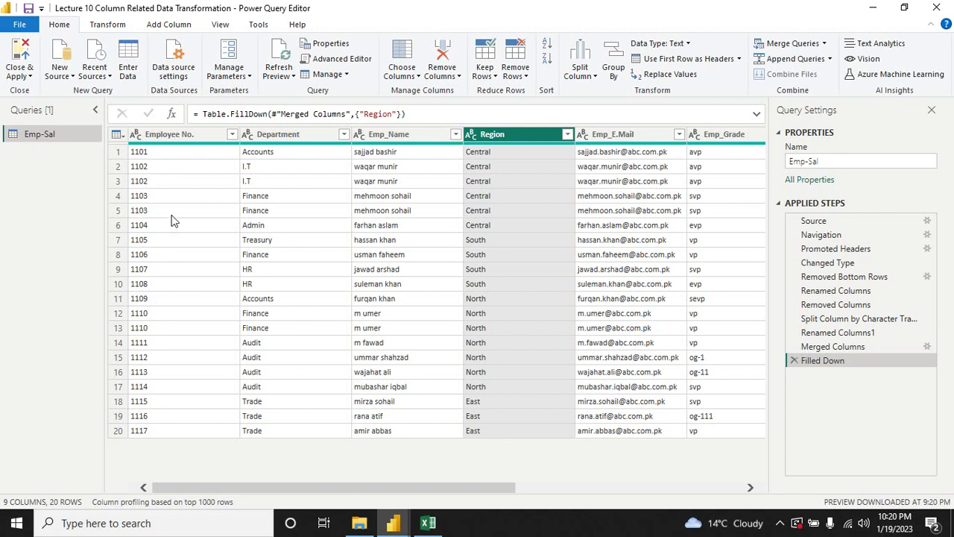
{"action": "left_click", "coordinate": [164, 140]}
{"action": "right_click", "coordinate": [164, 140]}
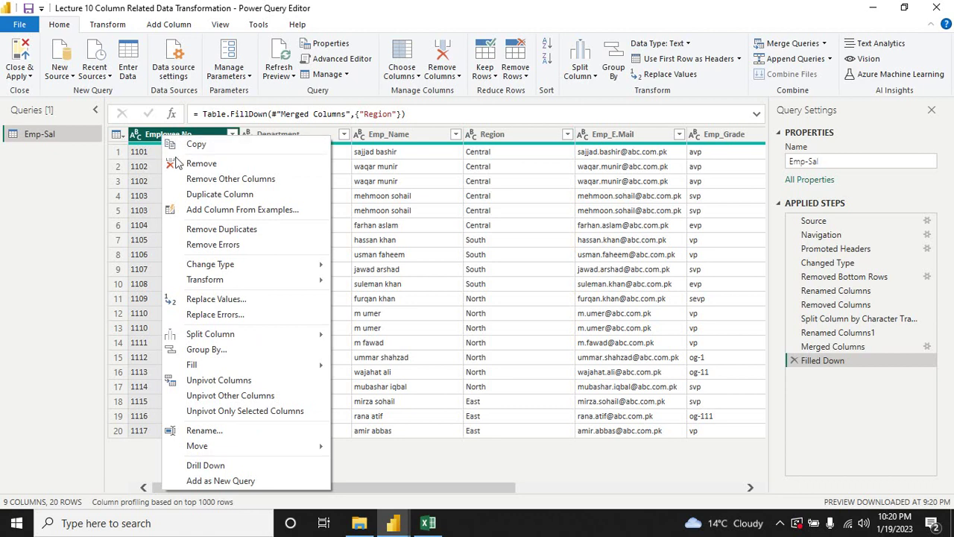
{"action": "left_click", "coordinate": [219, 231]}
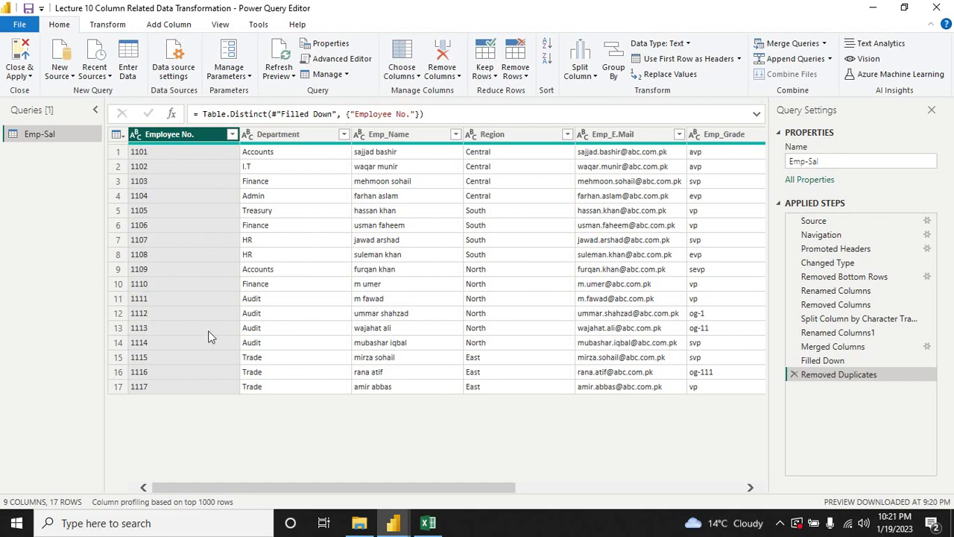
Step: Scroll through the grid's columns, then switch to the Add Column ribbon
{"action": "mouse_move", "coordinate": [264, 489]}
{"action": "left_mouse_down"}
{"action": "mouse_move", "coordinate": [535, 505]}
{"action": "mouse_move", "coordinate": [263, 506]}
{"action": "left_mouse_up"}
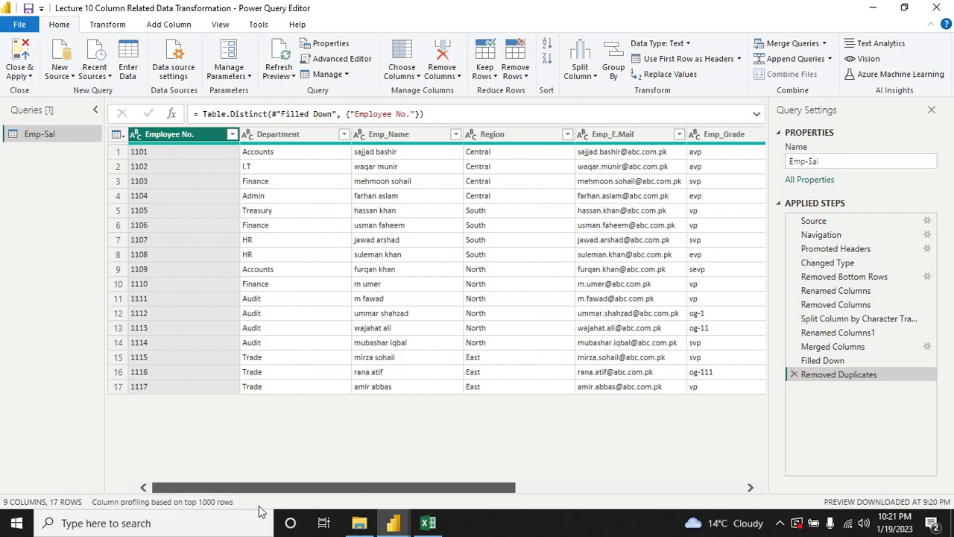
{"action": "left_click_drag", "start_coordinate": [257, 505], "coordinate": [300, 515]}
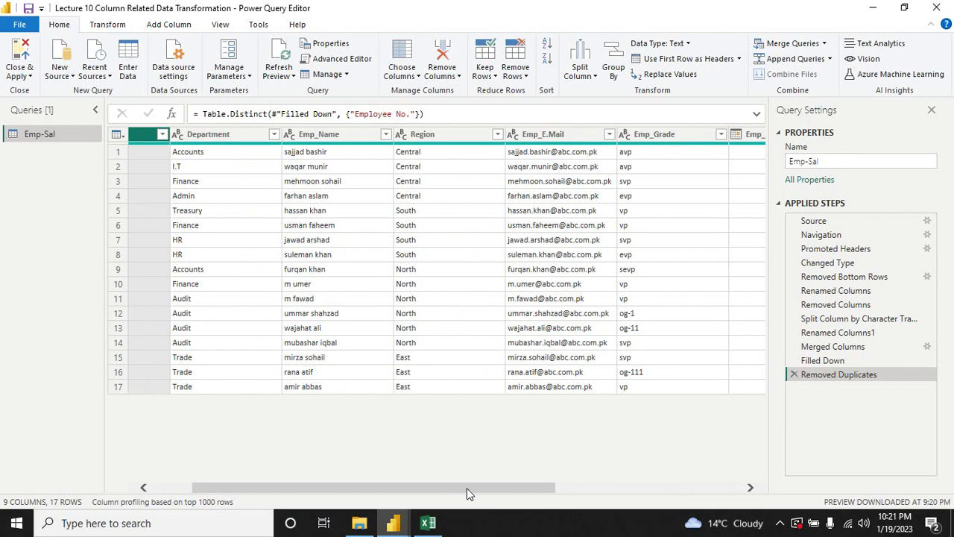
{"action": "left_click_drag", "start_coordinate": [467, 488], "coordinate": [420, 492]}
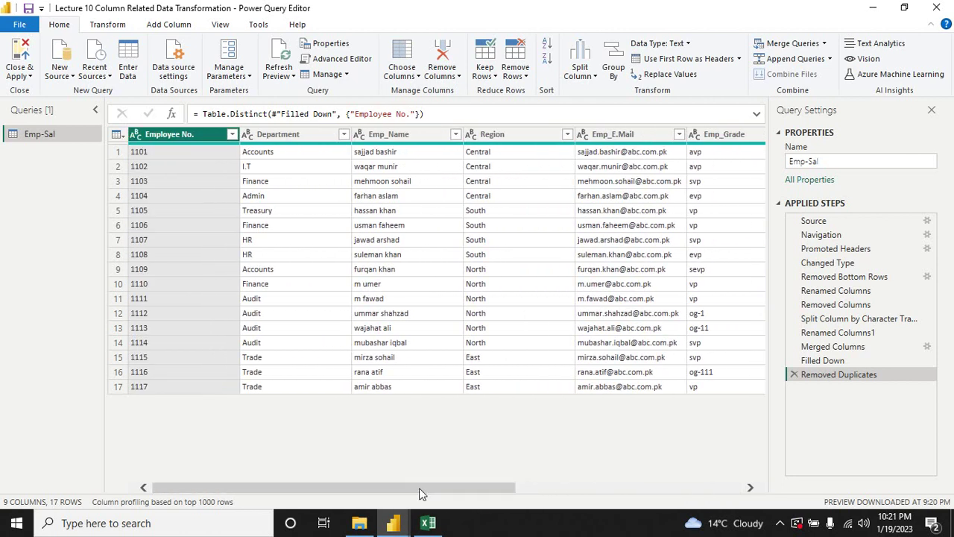
{"action": "left_click", "coordinate": [165, 28]}
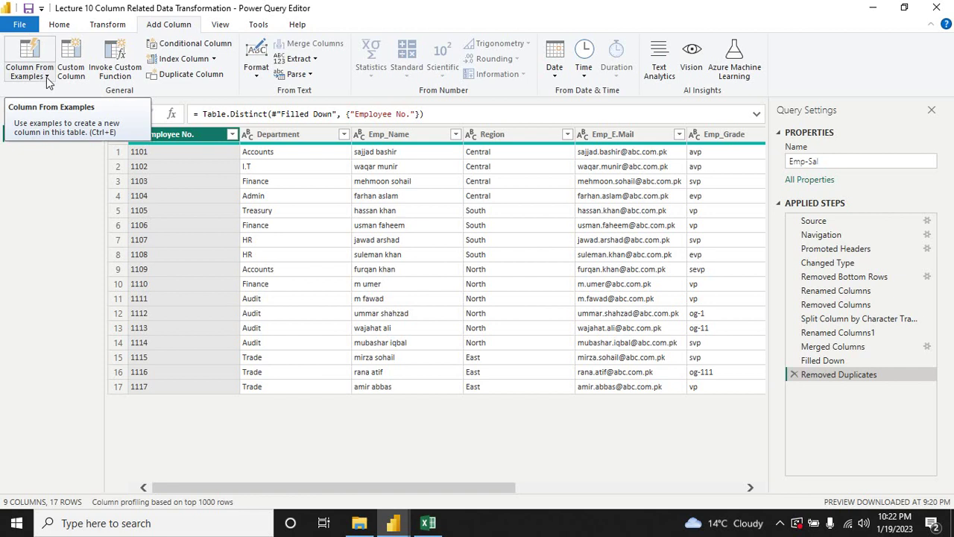
Step: Select the Emp_Name and Emp_Grade columns together
{"action": "left_click", "coordinate": [47, 77]}
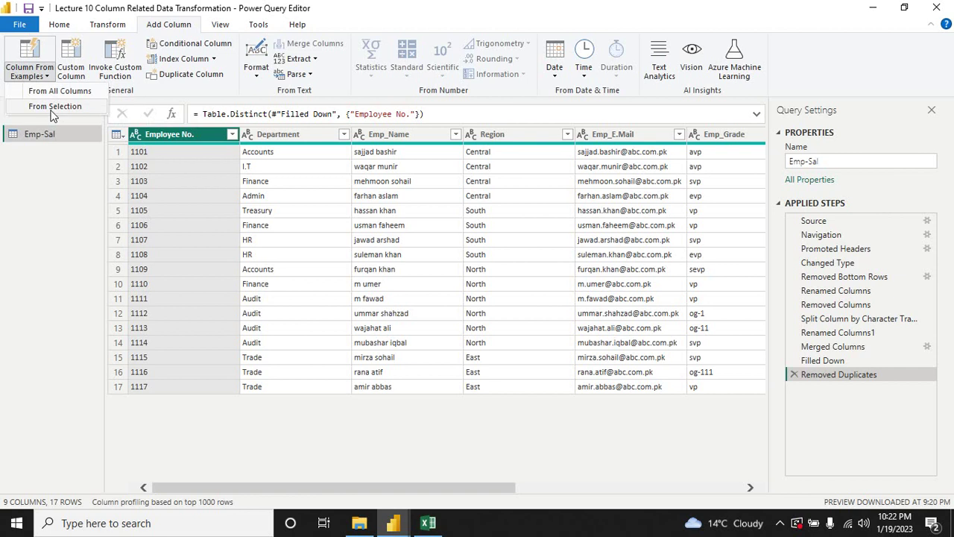
{"action": "left_click", "coordinate": [41, 197]}
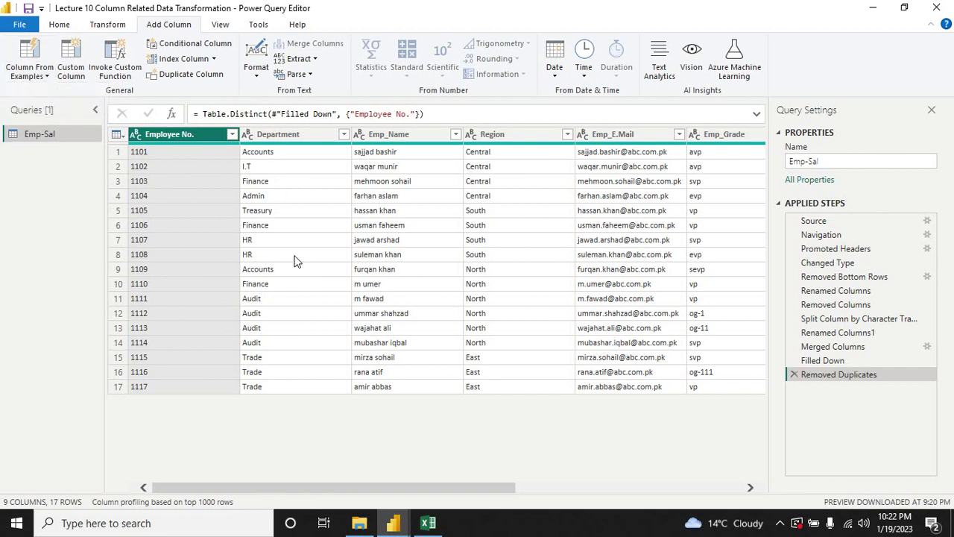
{"action": "left_click_drag", "start_coordinate": [442, 488], "coordinate": [481, 488]}
{"action": "left_click", "coordinate": [322, 135]}
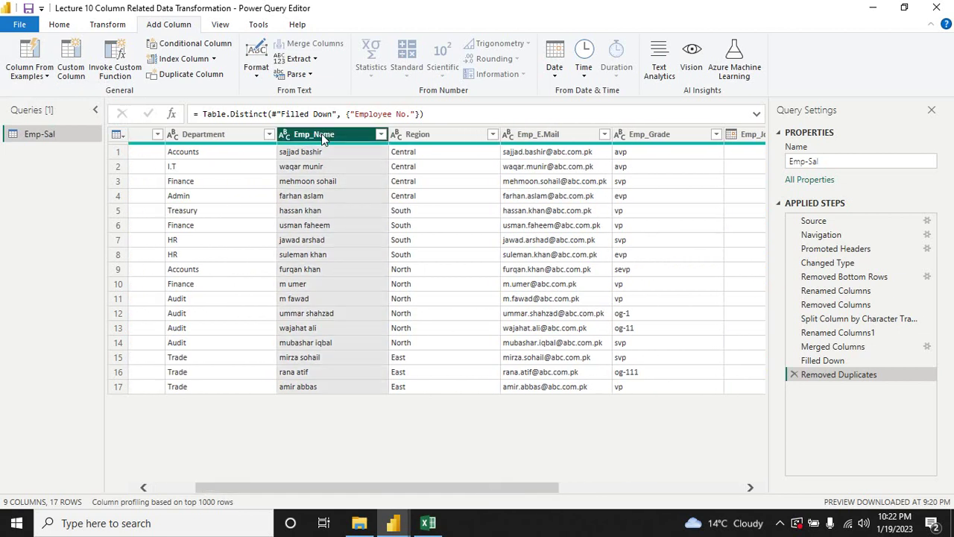
{"action": "left_click", "coordinate": [655, 140], "text": "ctrl"}
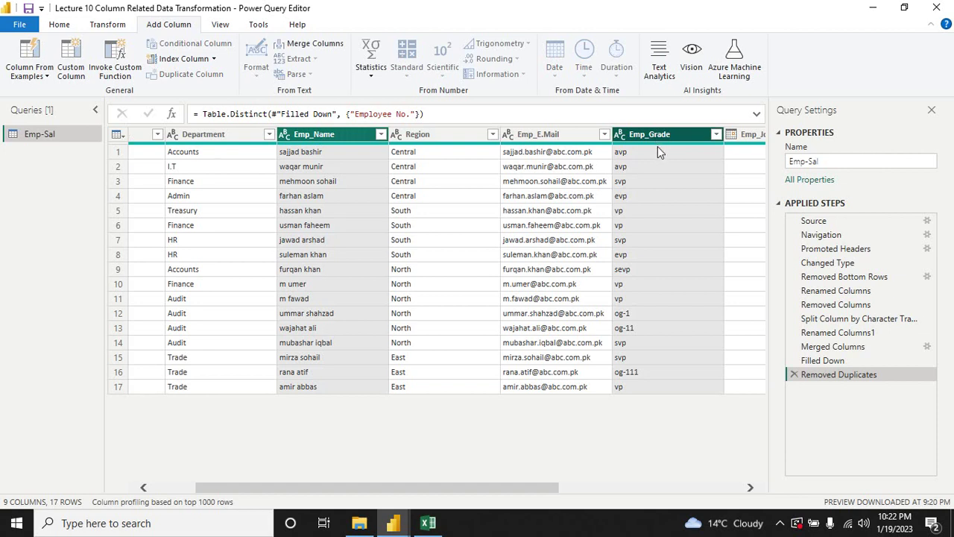
Step: Build a Column From Examples from the selection, using the first employee's name and grade separated by a comma
{"action": "left_click", "coordinate": [44, 78]}
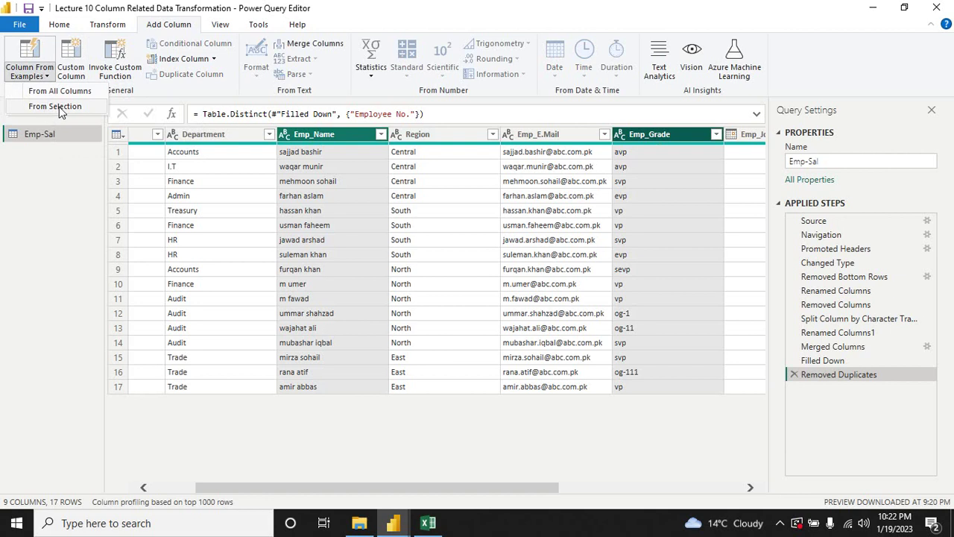
{"action": "left_click", "coordinate": [59, 107]}
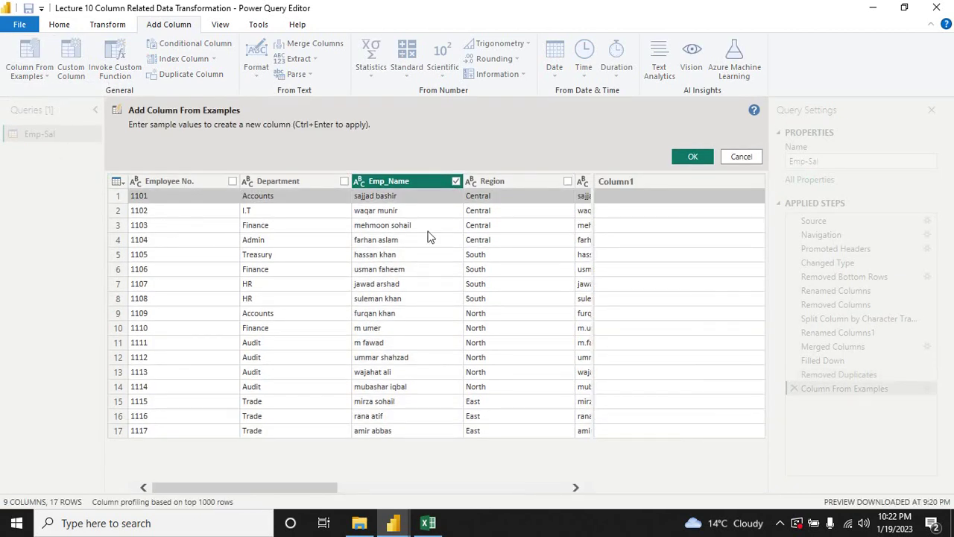
{"action": "left_click", "coordinate": [625, 196]}
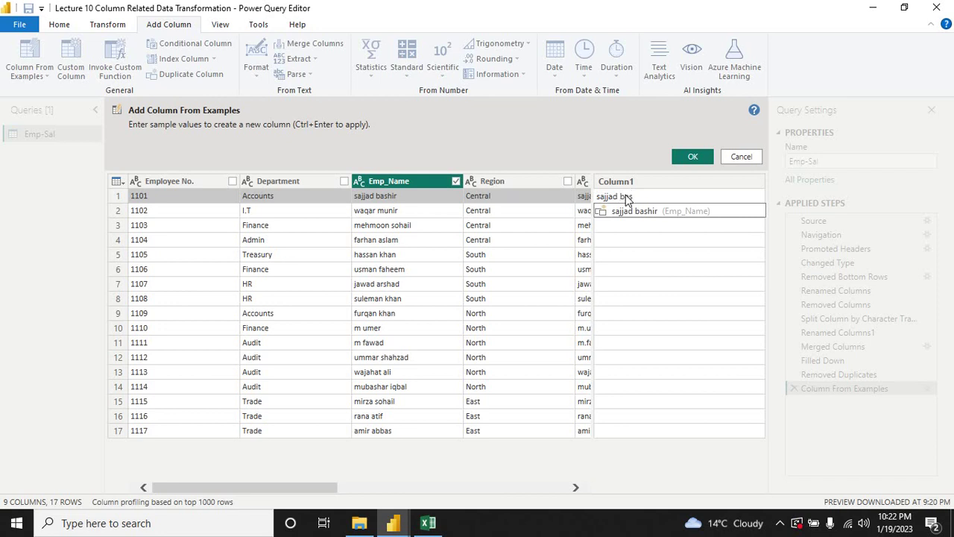
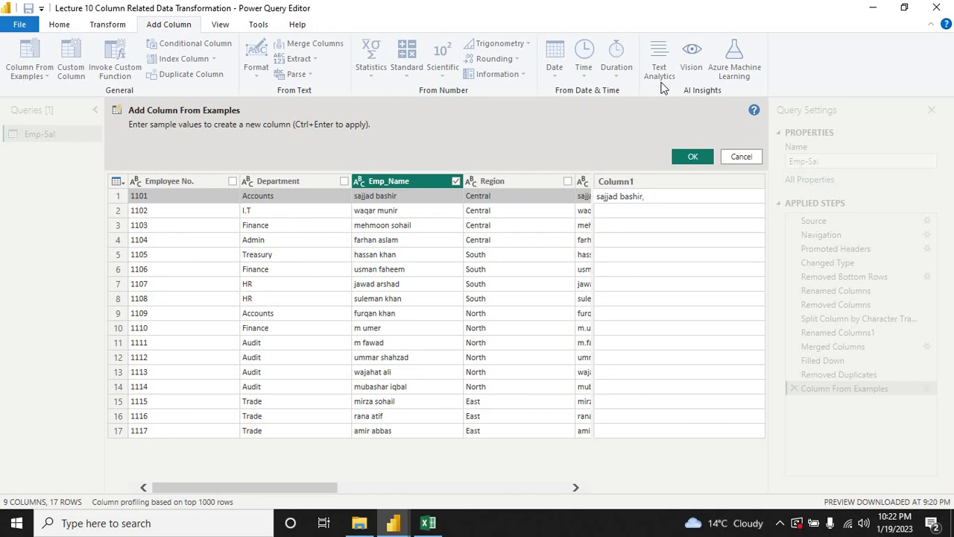
{"action": "type", "text": "avp"}
{"action": "key", "text": "Return"}
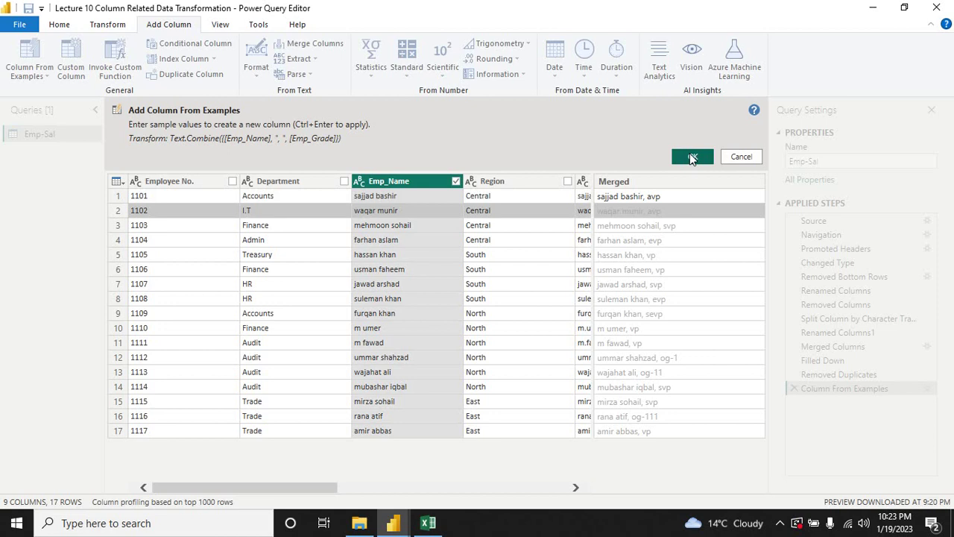
{"action": "left_click", "coordinate": [692, 158]}
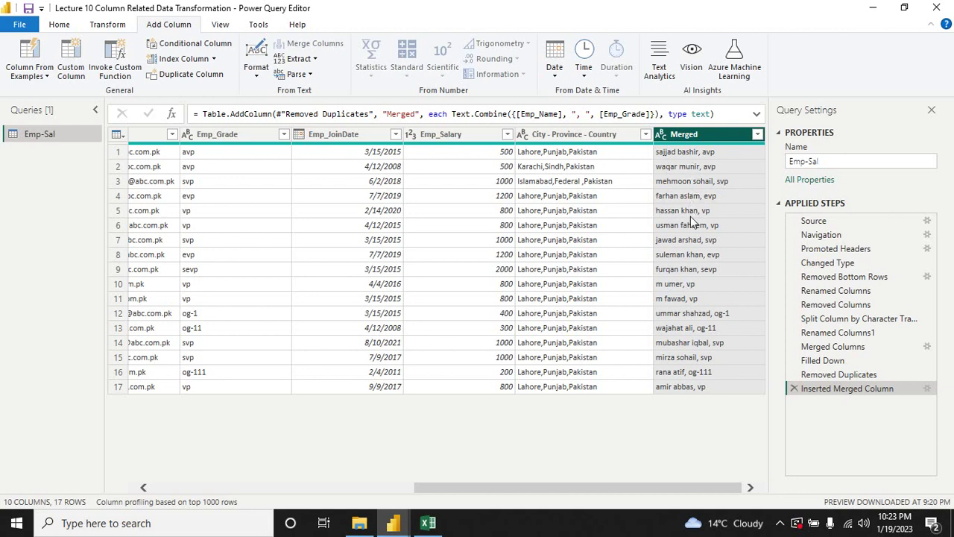
Step: Rename the Merged column to 'EMP Name & Grade'
{"action": "right_click", "coordinate": [679, 138]}
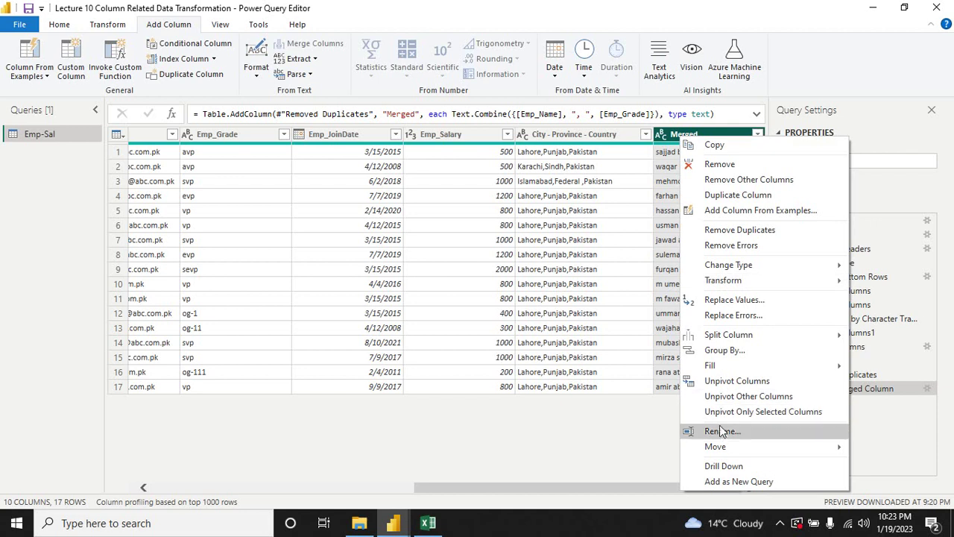
{"action": "left_click", "coordinate": [721, 431]}
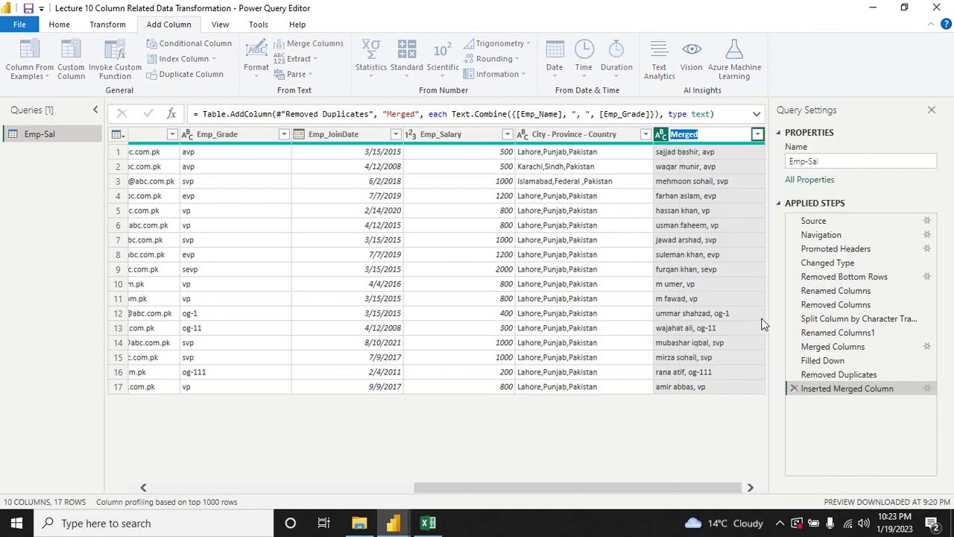
{"action": "type", "text": "Name"}
{"action": "key", "text": "BackSpace"}
{"action": "key", "text": "BackSpace"}
{"action": "key", "text": "BackSpace"}
{"action": "key", "text": "BackSpace"}
{"action": "type", "text": "EMP Name & Grade"}
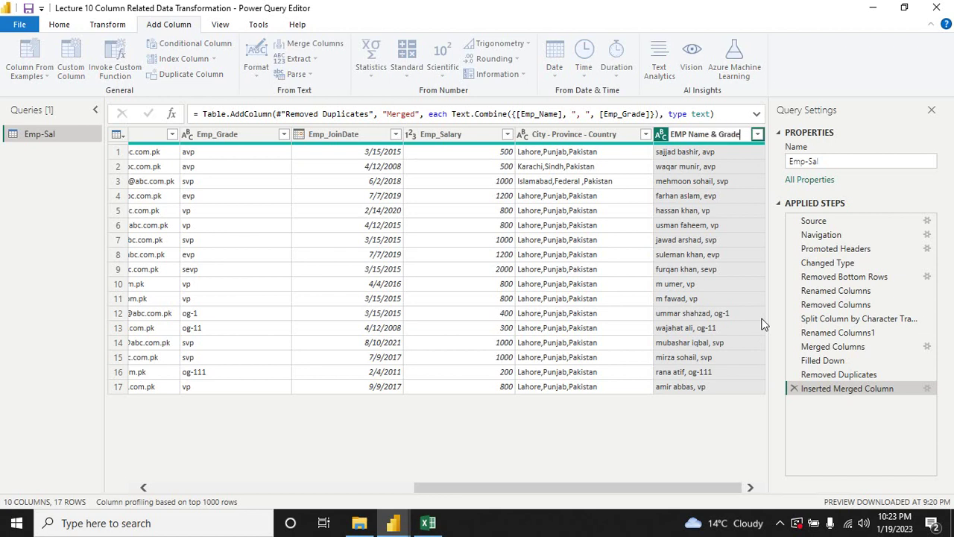
{"action": "key", "text": "Return"}
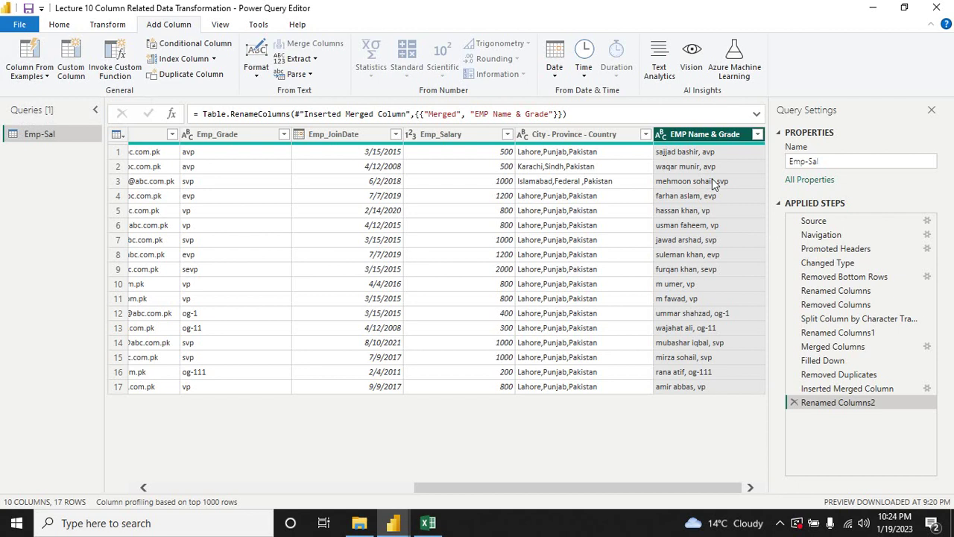
{"action": "left_click_drag", "start_coordinate": [649, 492], "coordinate": [363, 499]}
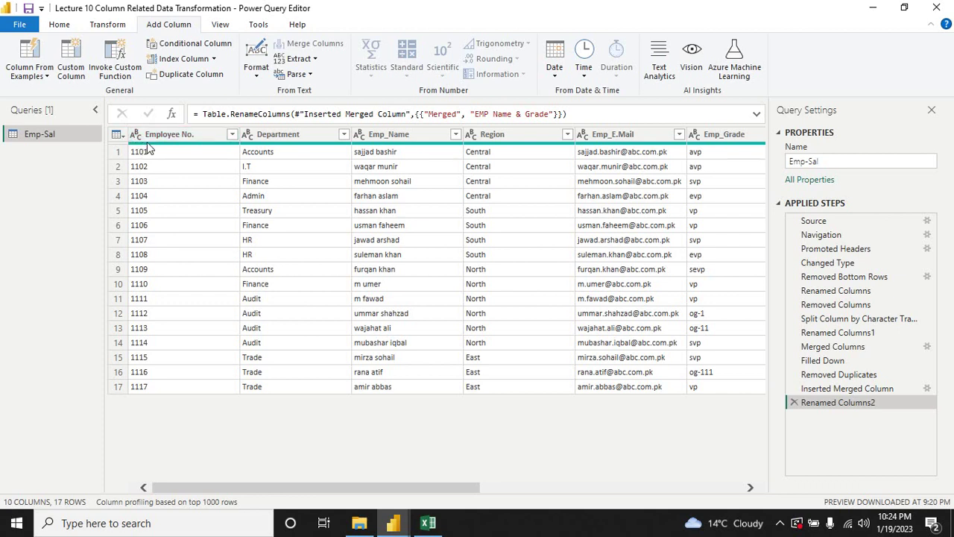
Step: Change the Employee No. column's data type to Whole Number
{"action": "mouse_move", "coordinate": [158, 146]}
{"action": "left_click", "coordinate": [136, 137]}
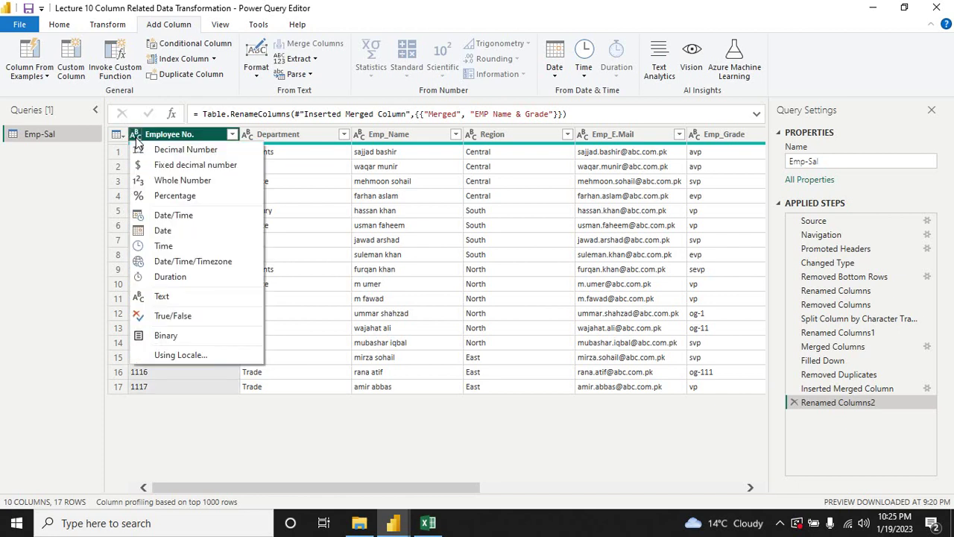
{"action": "left_click", "coordinate": [176, 183]}
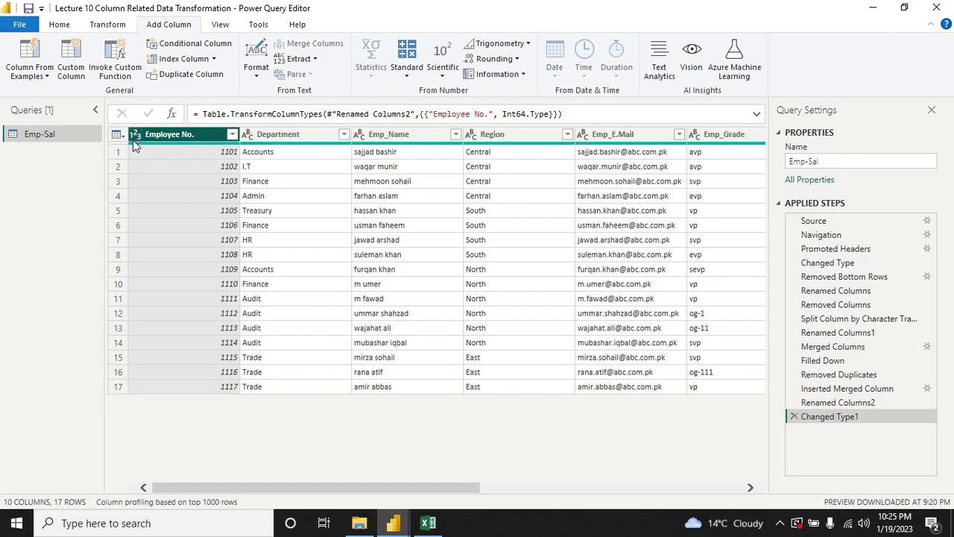
{"action": "left_click", "coordinate": [278, 134]}
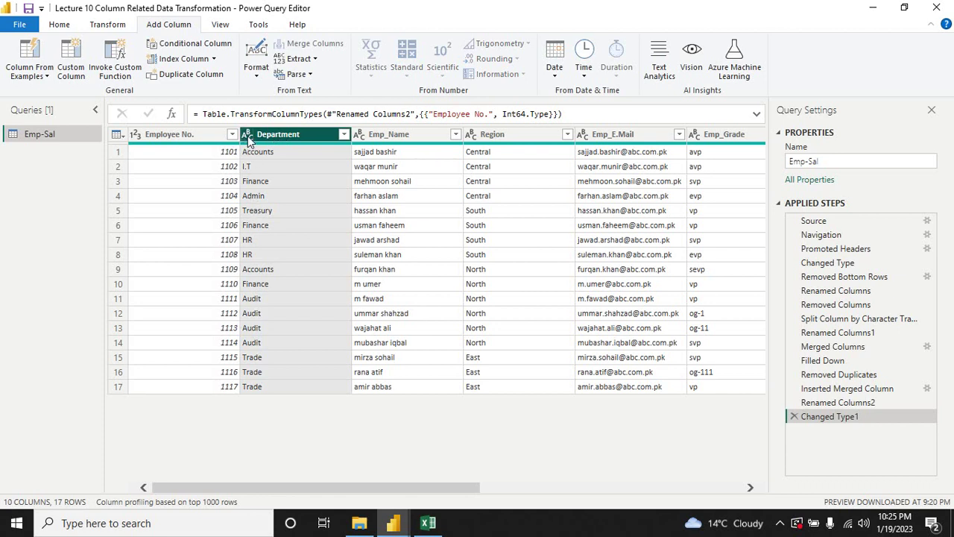
Step: Check Department's type, leave it unchanged, and set Emp_JoinDate to the Date data type
{"action": "right_click", "coordinate": [247, 140]}
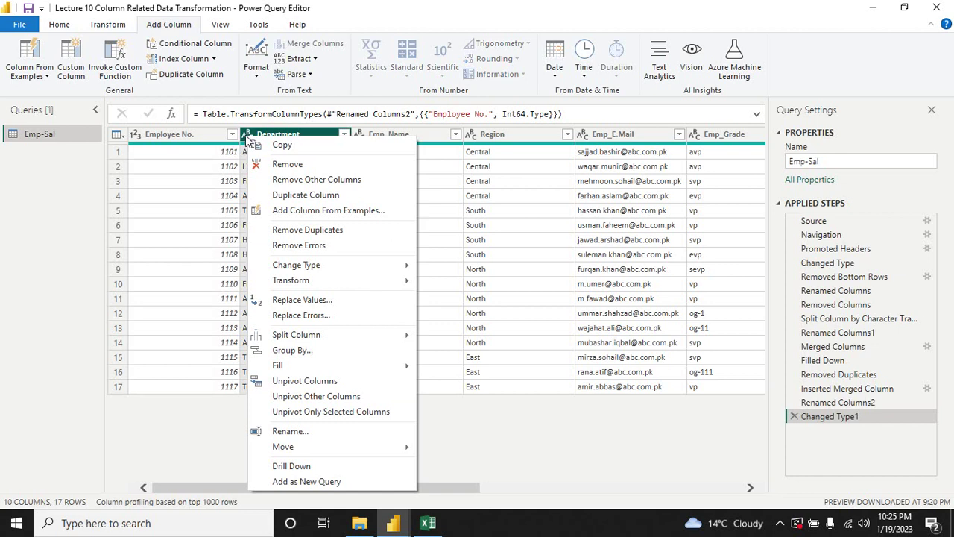
{"action": "left_click", "coordinate": [248, 136]}
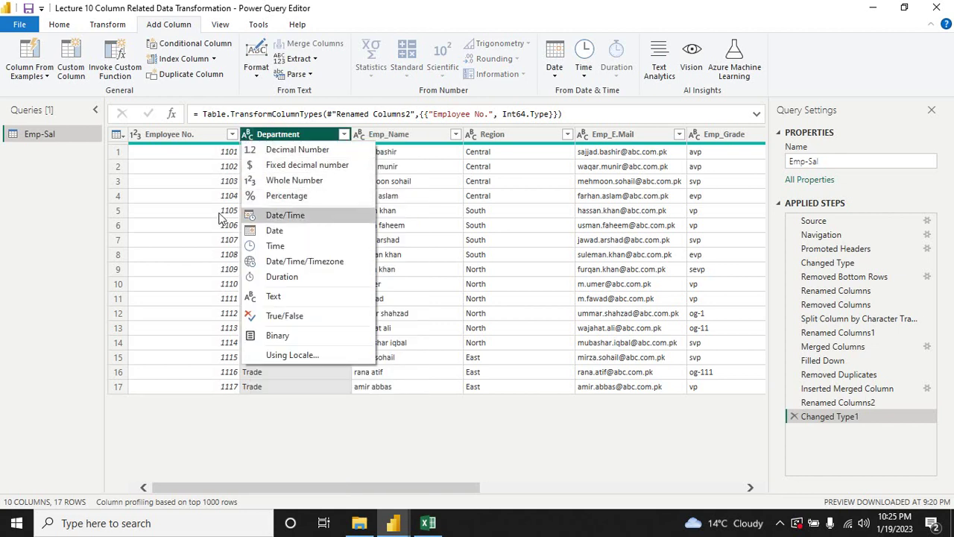
{"action": "left_click", "coordinate": [158, 212]}
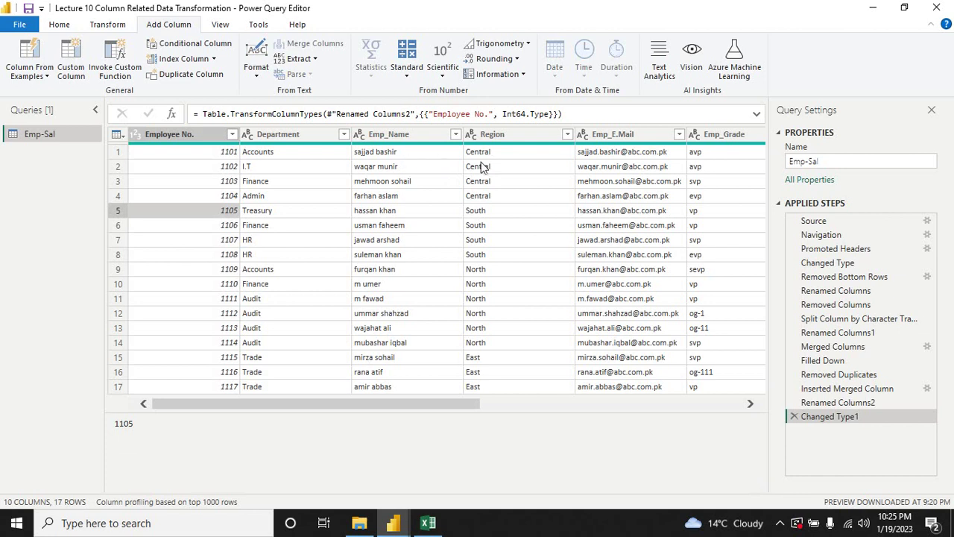
{"action": "left_click_drag", "start_coordinate": [442, 405], "coordinate": [600, 405]}
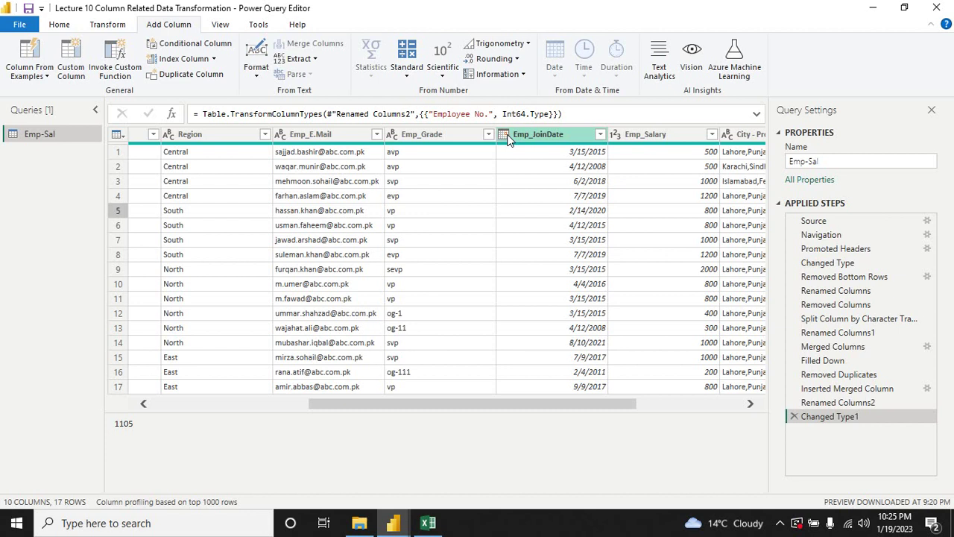
{"action": "left_click", "coordinate": [504, 136]}
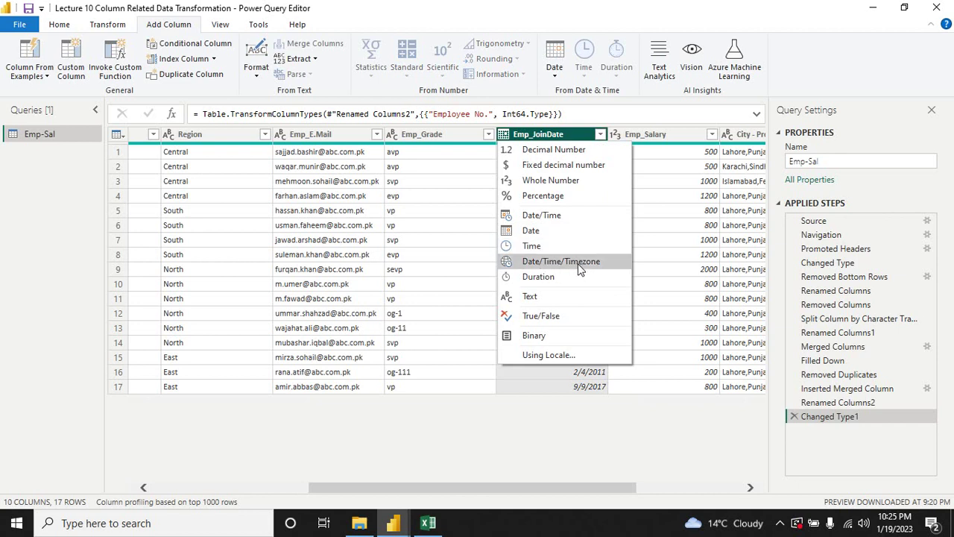
{"action": "left_click", "coordinate": [551, 235]}
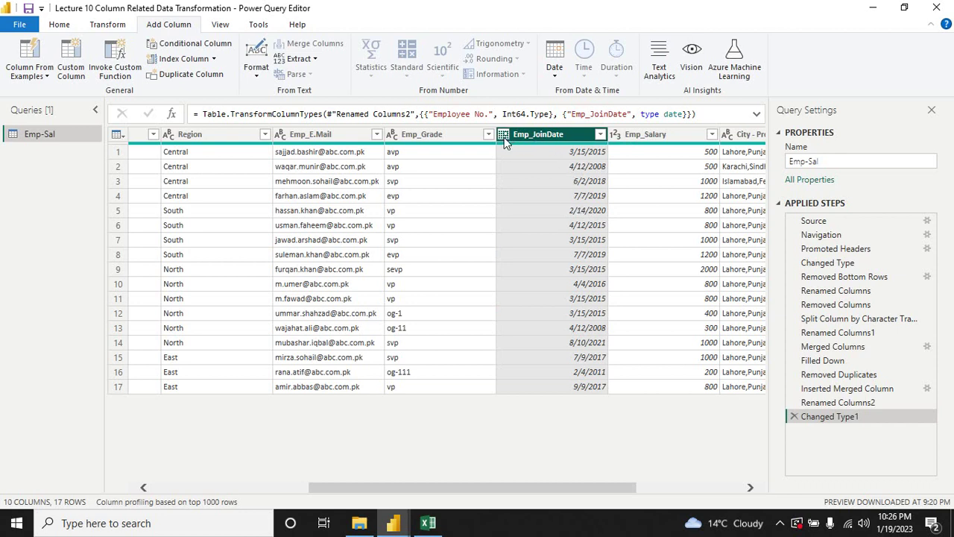
Step: Keep the Emp_Salary column as Whole Number
{"action": "right_click", "coordinate": [618, 141]}
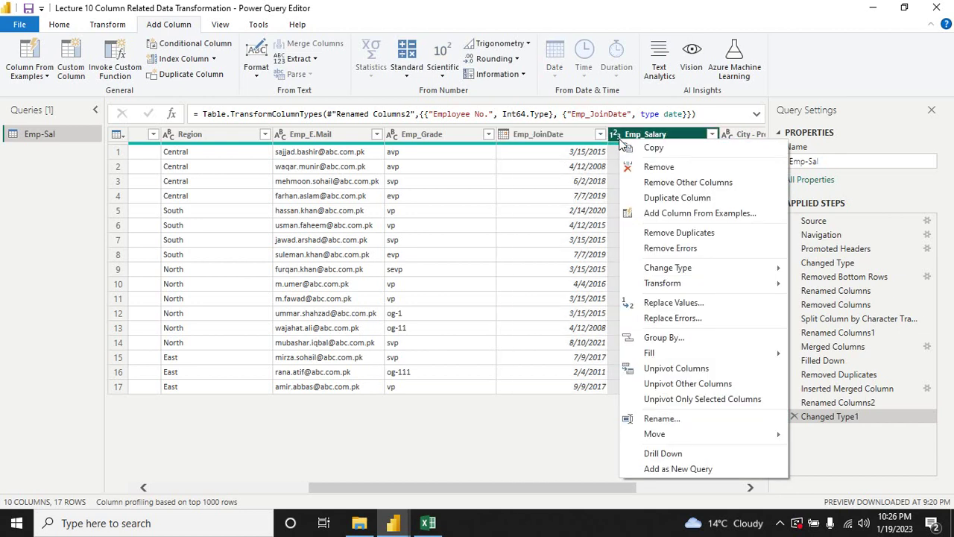
{"action": "left_click", "coordinate": [617, 137]}
{"action": "left_click", "coordinate": [617, 136]}
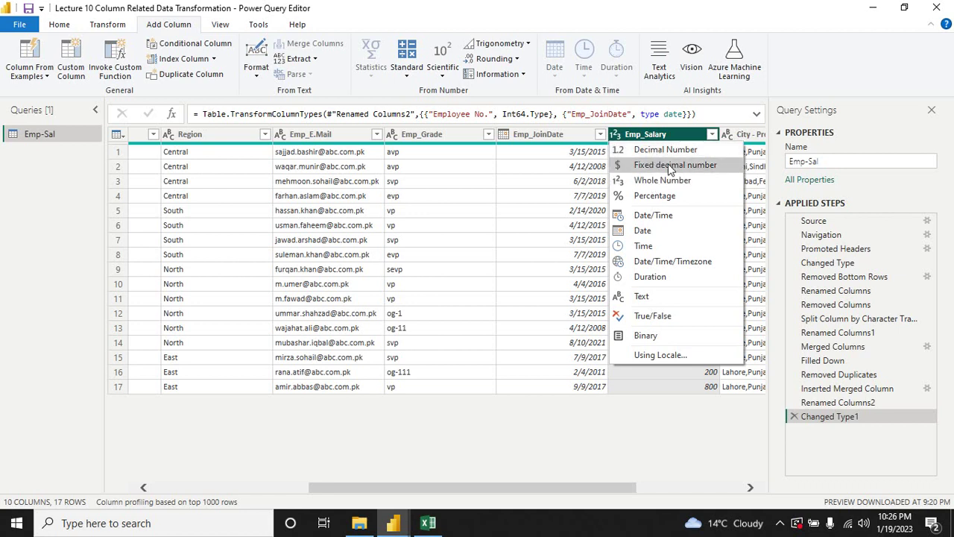
{"action": "left_click", "coordinate": [650, 182]}
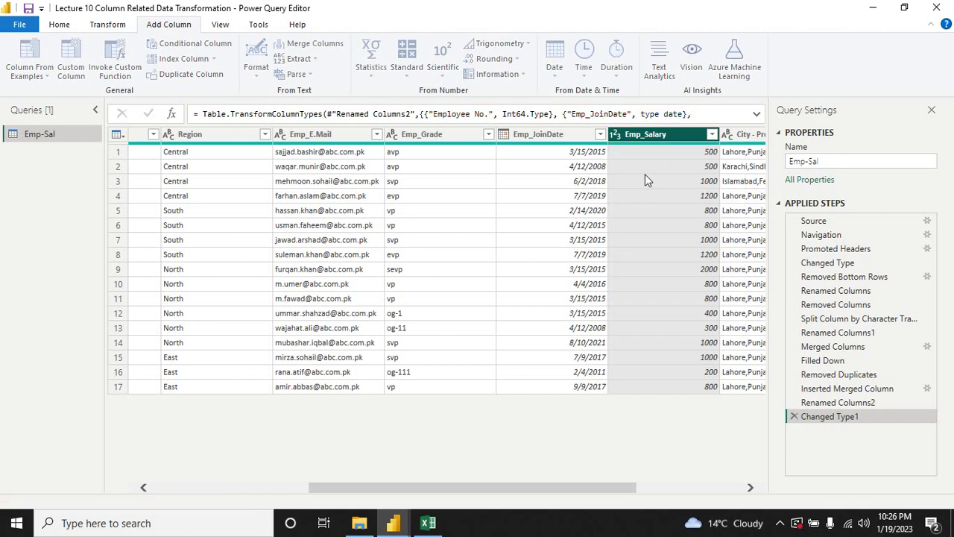
{"action": "left_click_drag", "start_coordinate": [565, 489], "coordinate": [413, 495]}
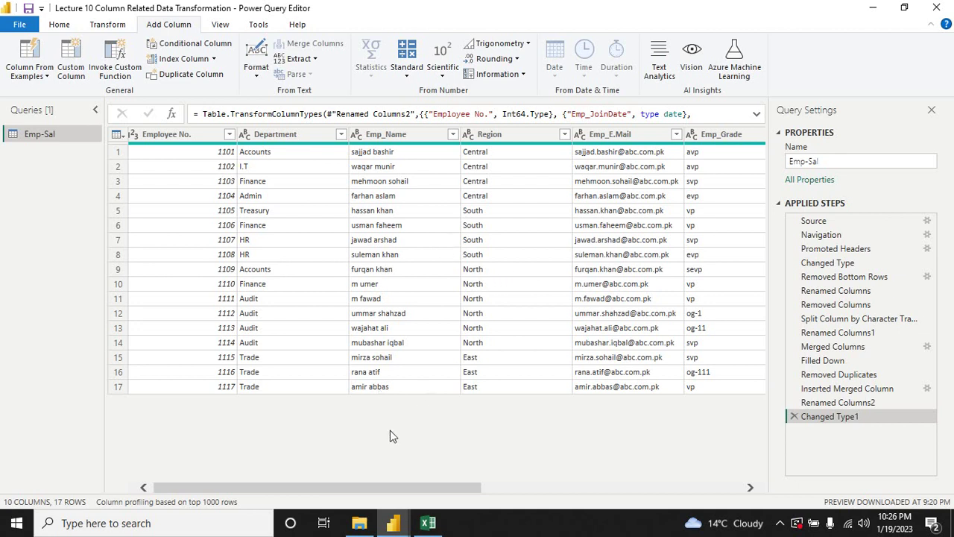
Step: Convert the Emp_Grade values to UPPERCASE
{"action": "left_click_drag", "start_coordinate": [374, 489], "coordinate": [443, 488]}
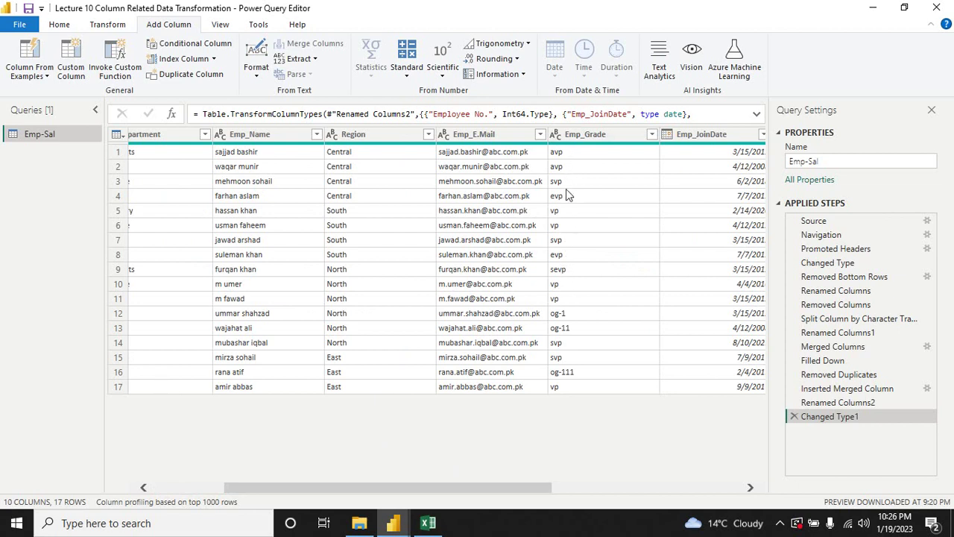
{"action": "left_click", "coordinate": [574, 135]}
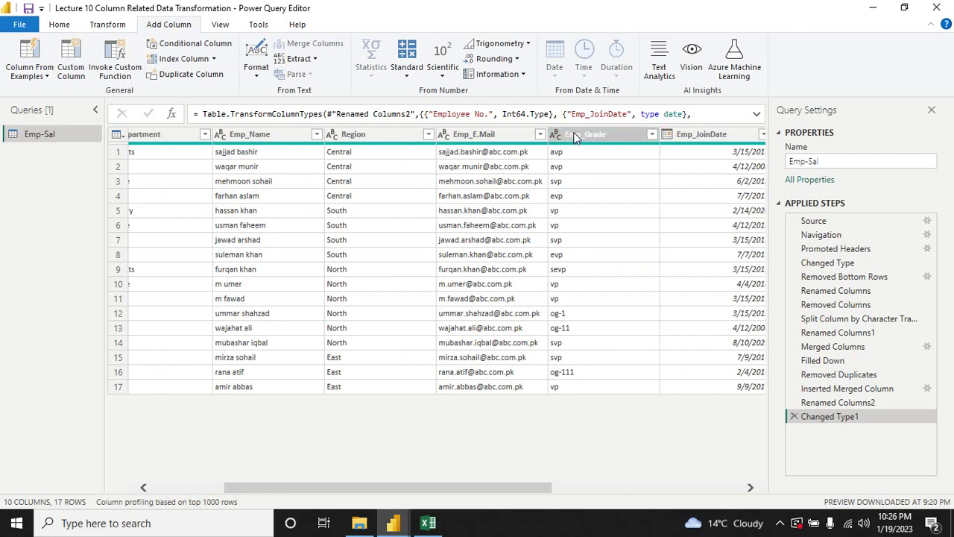
{"action": "right_click", "coordinate": [575, 139]}
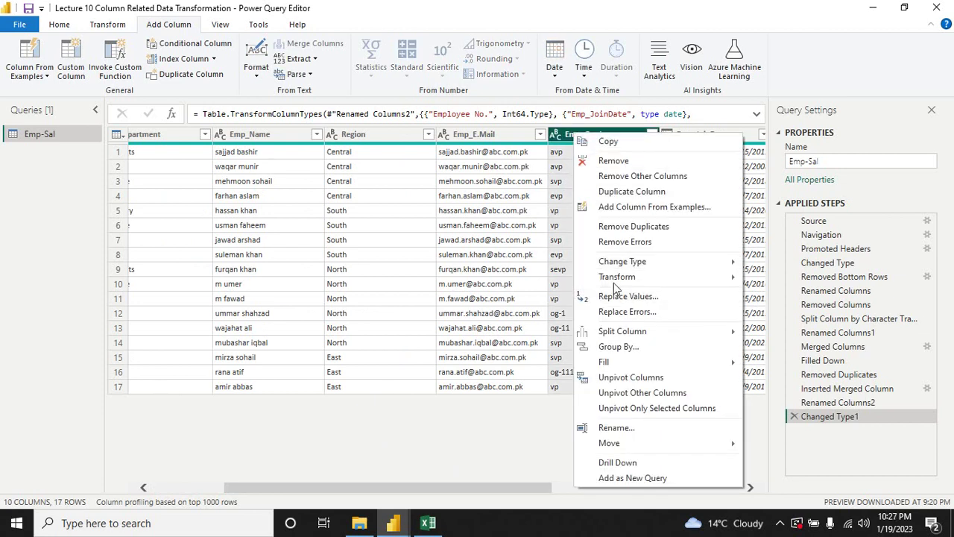
{"action": "mouse_move", "coordinate": [610, 279]}
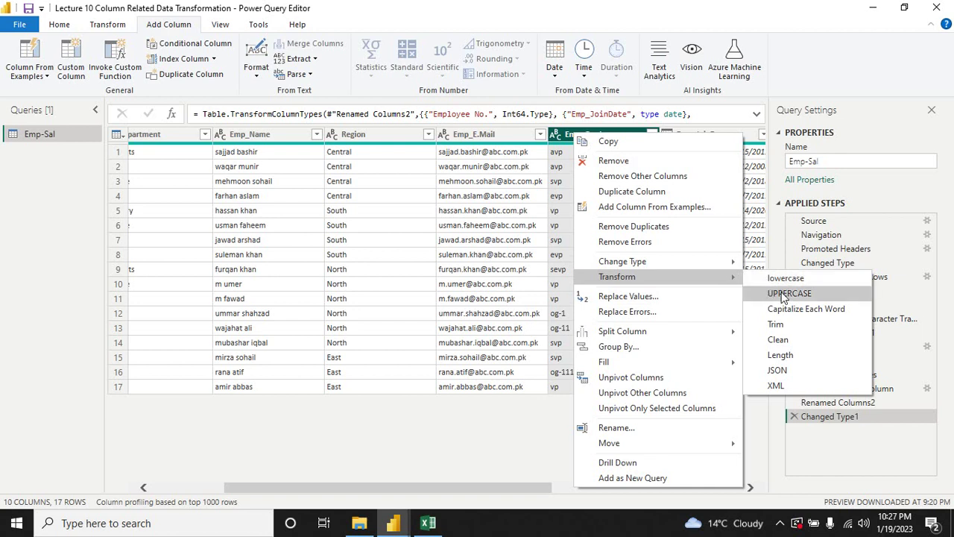
{"action": "left_click", "coordinate": [784, 298]}
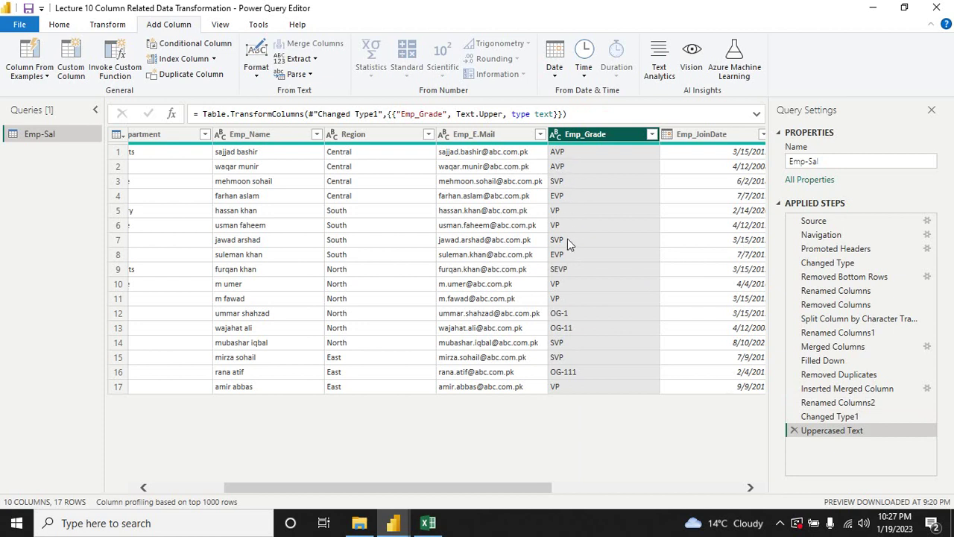
Step: Try lowercase on Emp_Grade, then reapply UPPERCASE so grades read AVP, SVP, OG-1
{"action": "right_click", "coordinate": [573, 139]}
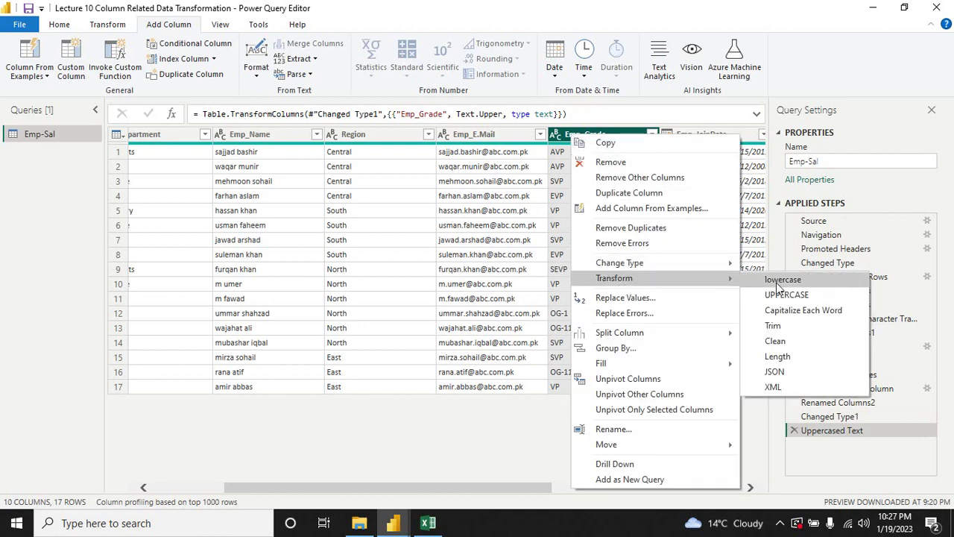
{"action": "left_click", "coordinate": [781, 280]}
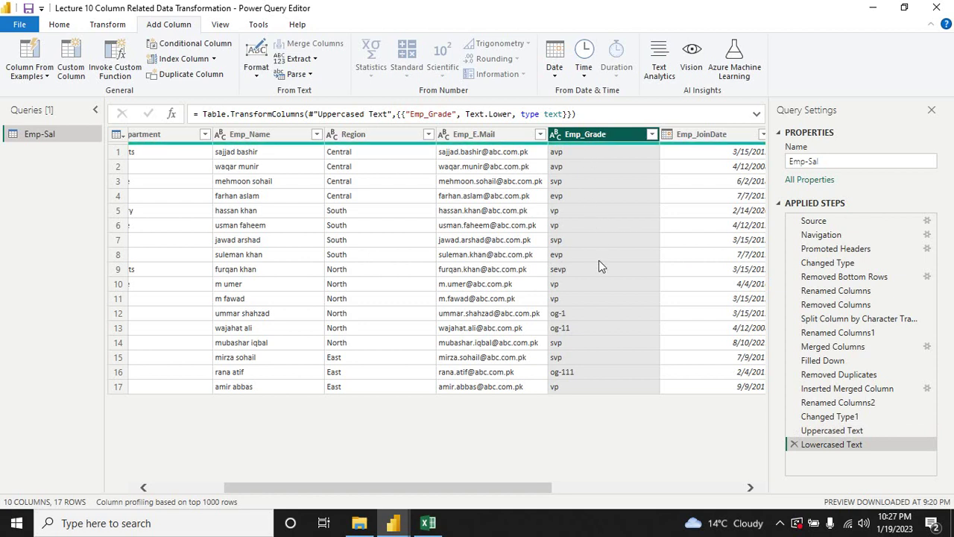
{"action": "right_click", "coordinate": [589, 135]}
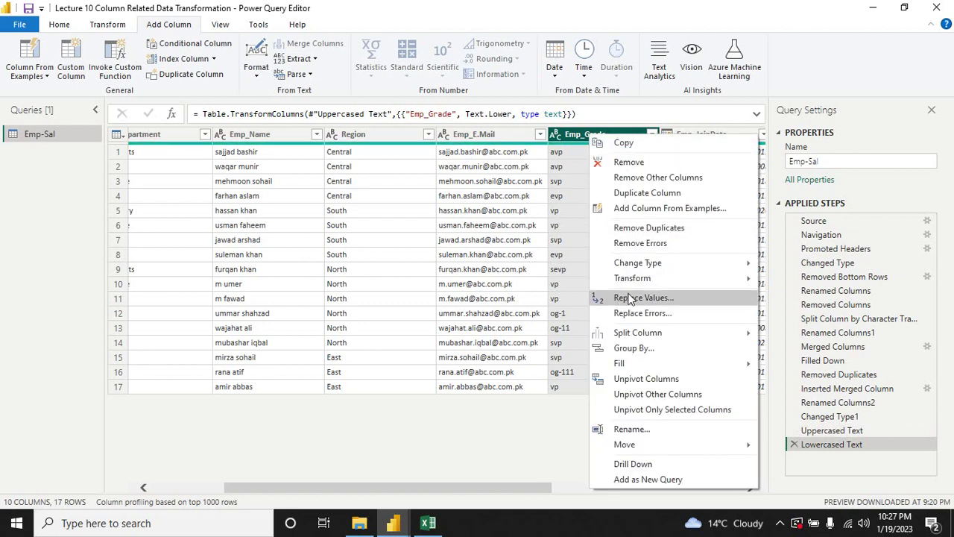
{"action": "mouse_move", "coordinate": [738, 281]}
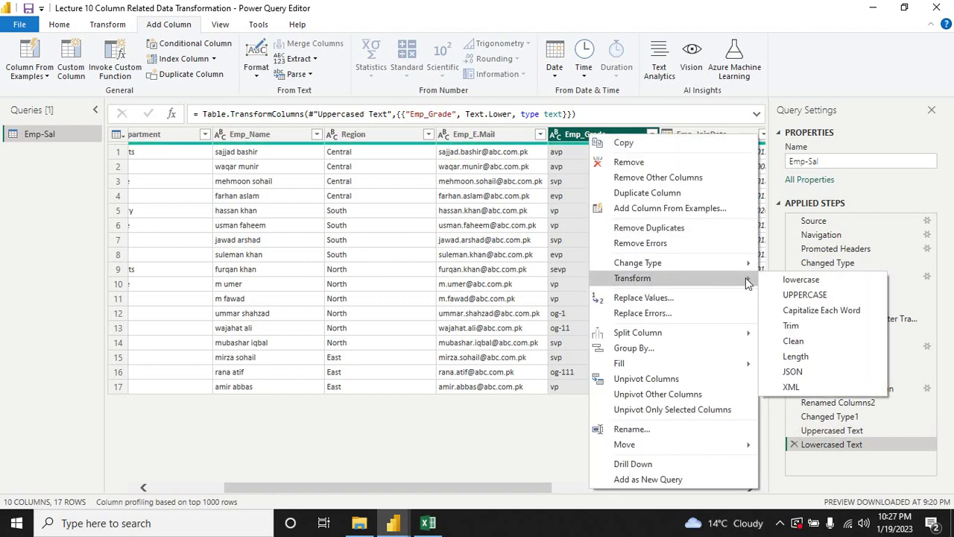
{"action": "left_click", "coordinate": [785, 298]}
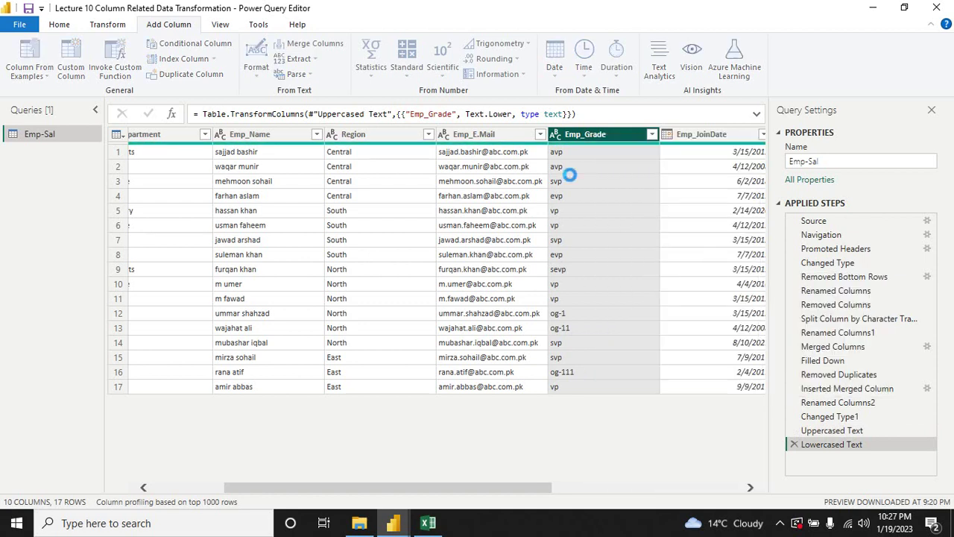
{"action": "right_click", "coordinate": [577, 134]}
{"action": "mouse_move", "coordinate": [704, 284]}
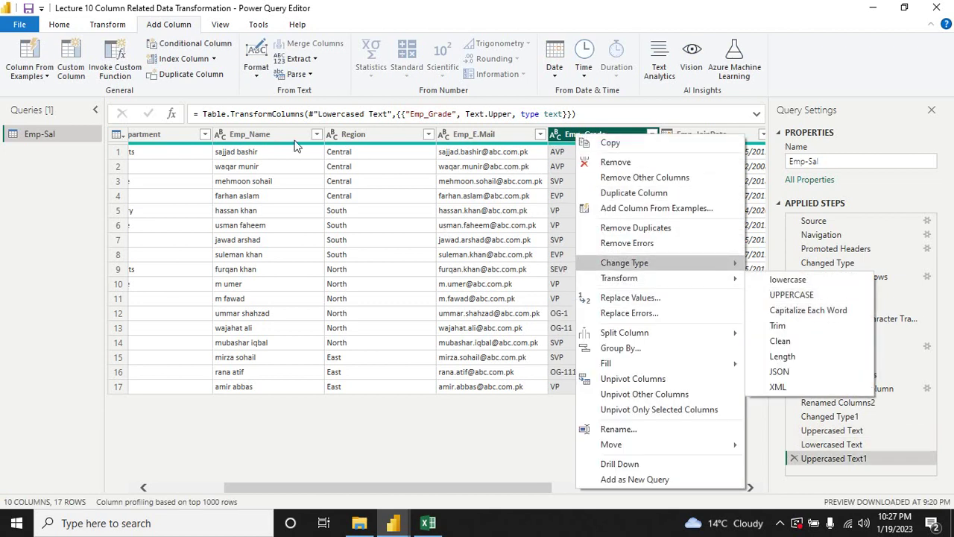
{"action": "left_click", "coordinate": [264, 134]}
{"action": "right_click", "coordinate": [265, 132]}
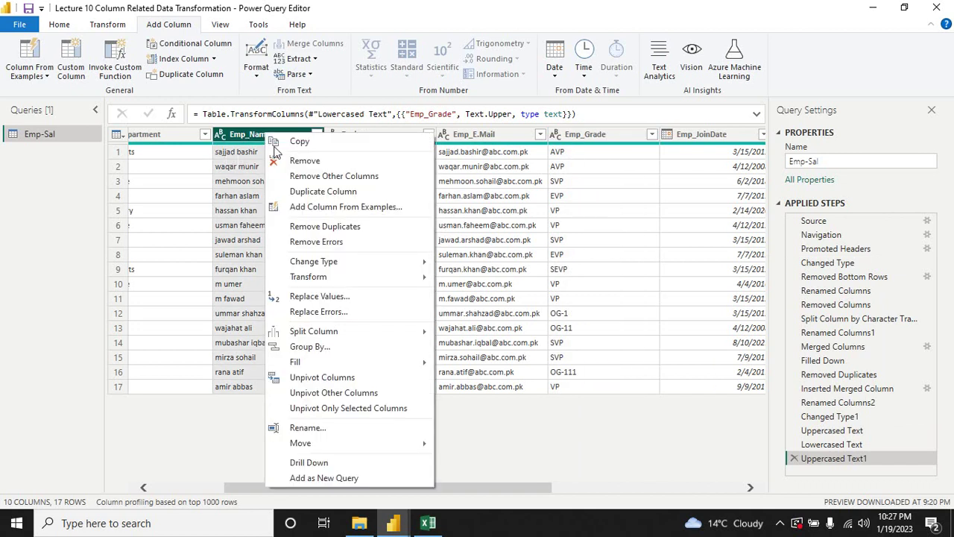
Step: Apply Capitalize Each Word to the Emp_Name column so the names are proper-cased
{"action": "left_click", "coordinate": [250, 142]}
{"action": "right_click", "coordinate": [250, 142]}
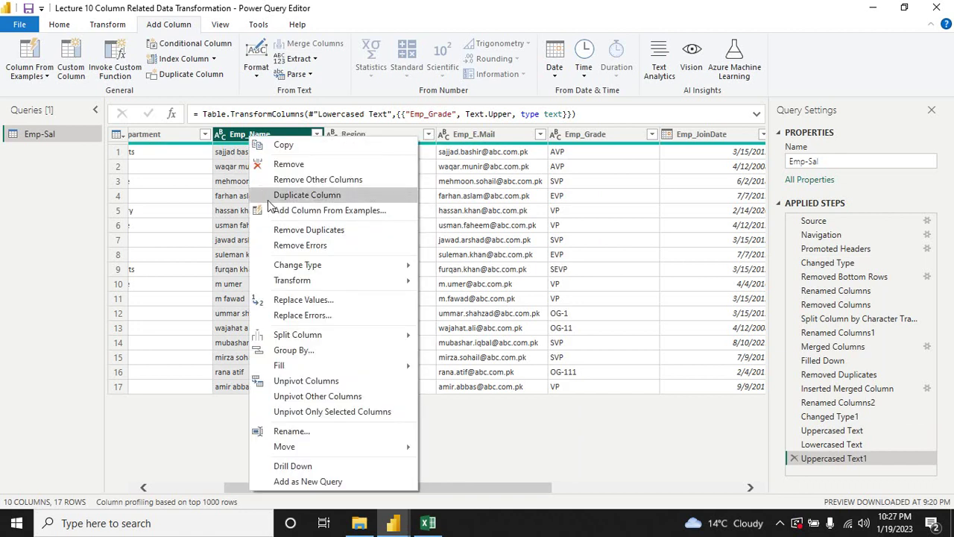
{"action": "mouse_move", "coordinate": [325, 286]}
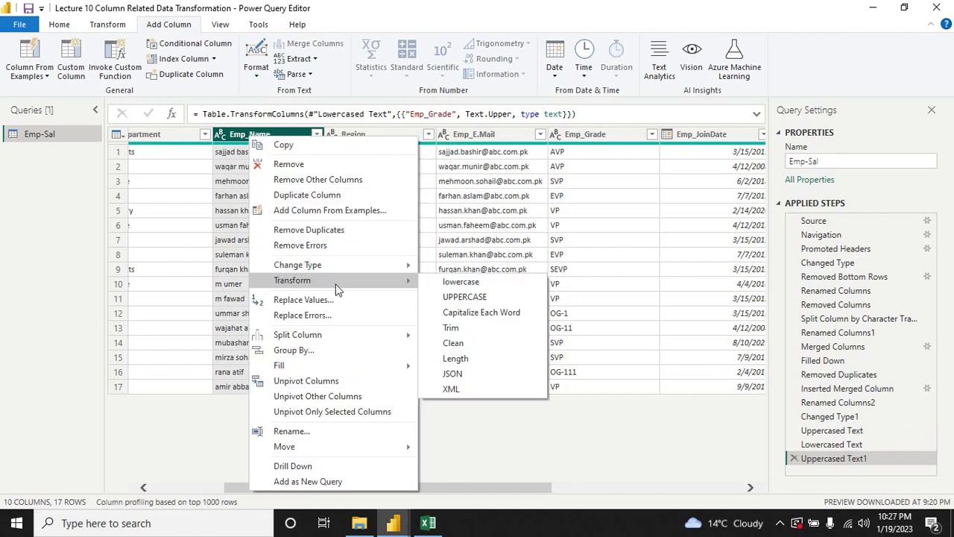
{"action": "left_click", "coordinate": [476, 319]}
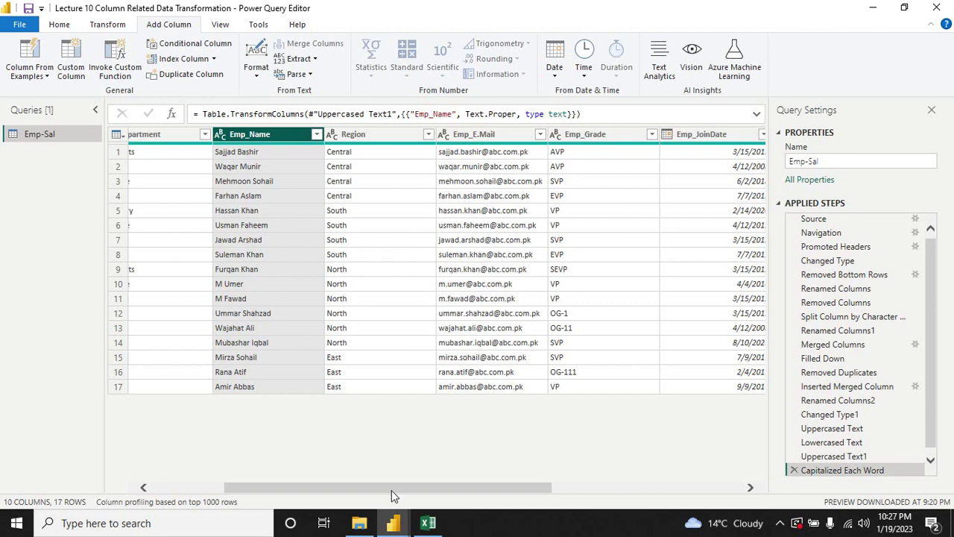
{"action": "left_click_drag", "start_coordinate": [390, 489], "coordinate": [289, 487]}
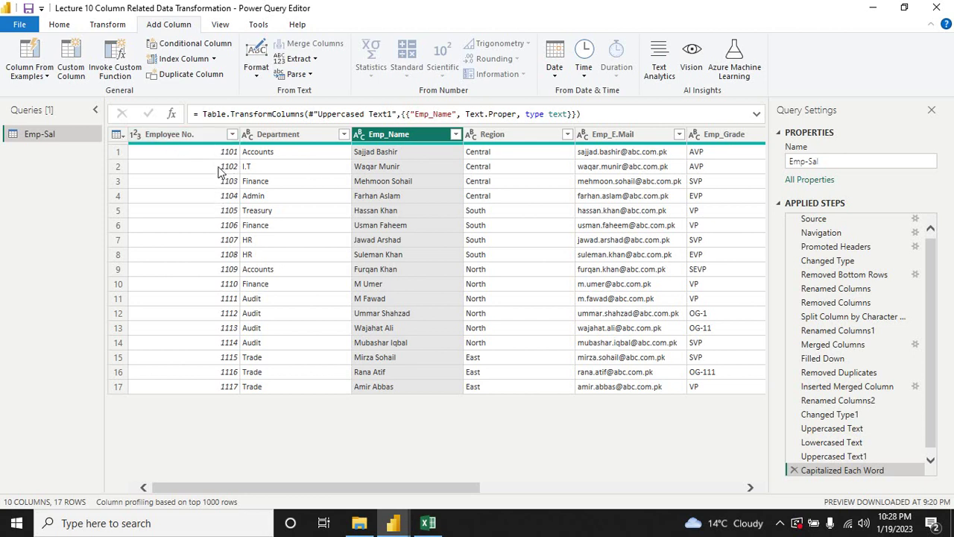
Step: Sort by Employee No., first descending, then ascending from 1101 to 1117
{"action": "right_click", "coordinate": [188, 137]}
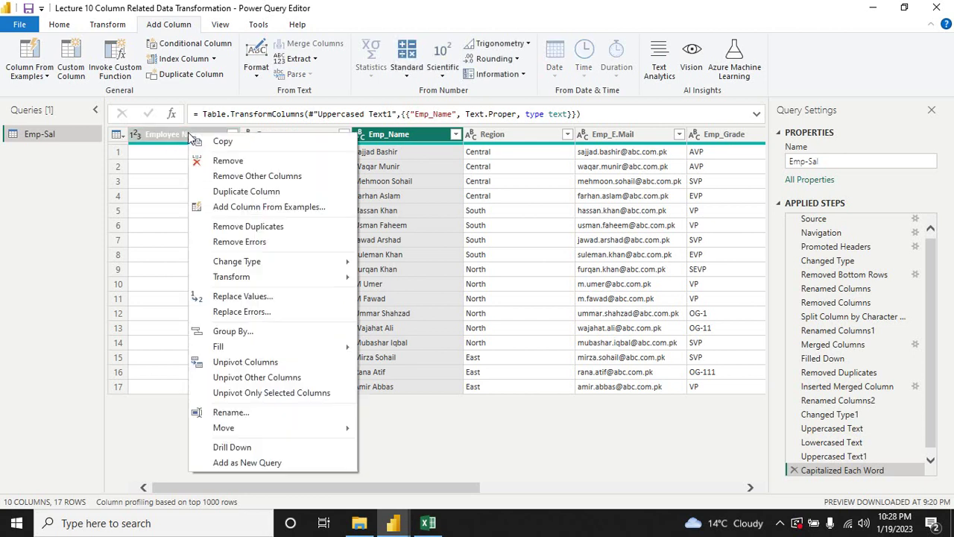
{"action": "key", "text": "Escape"}
{"action": "left_click", "coordinate": [235, 138]}
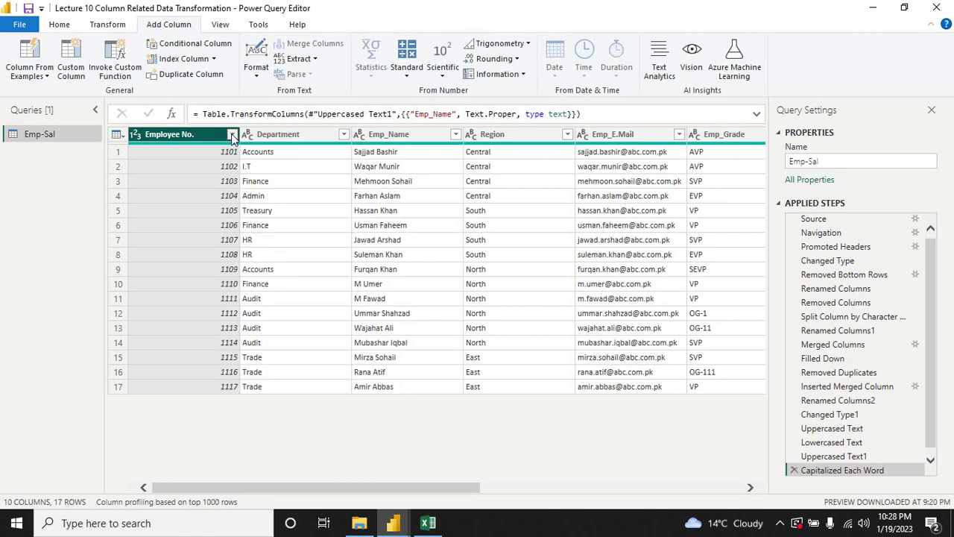
{"action": "left_click", "coordinate": [209, 130]}
{"action": "left_click", "coordinate": [233, 134]}
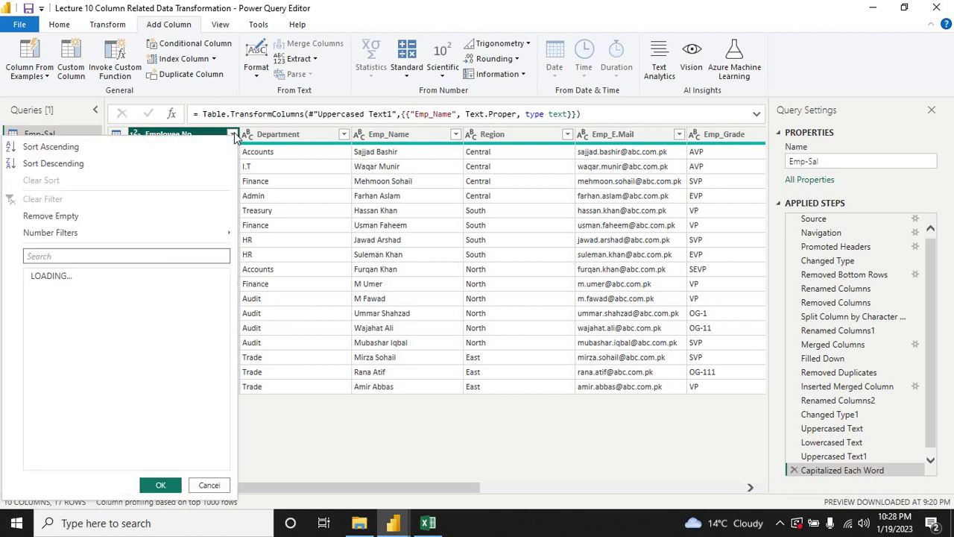
{"action": "left_click", "coordinate": [97, 169]}
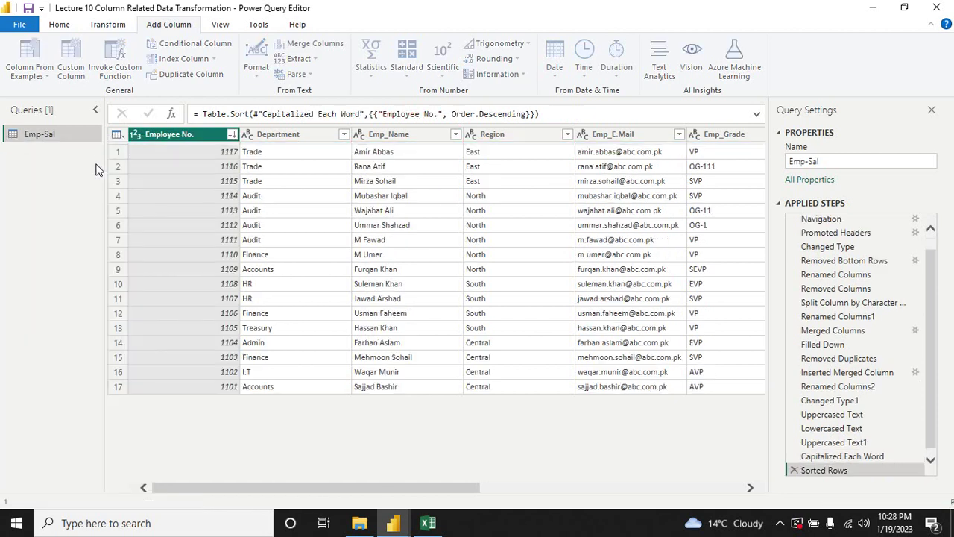
{"action": "left_click", "coordinate": [232, 135]}
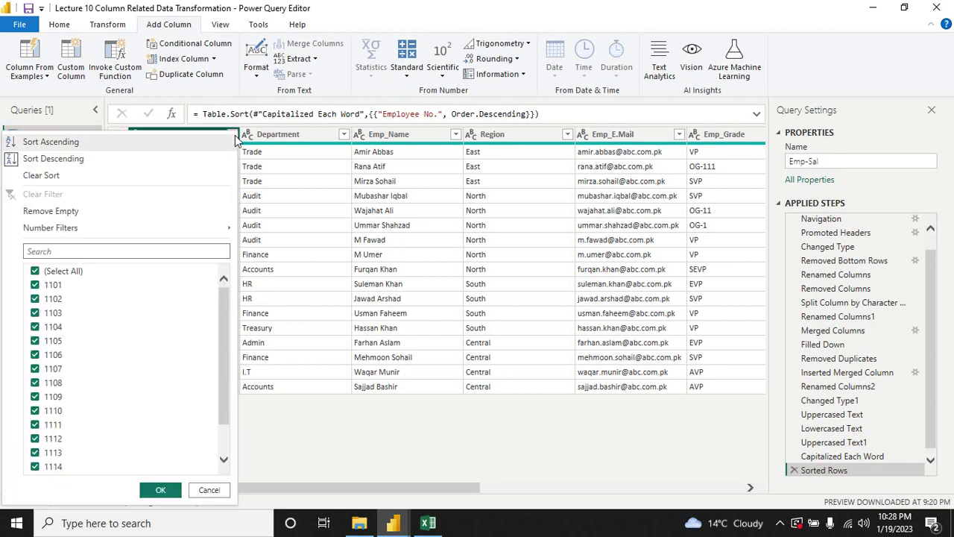
{"action": "left_click", "coordinate": [103, 143]}
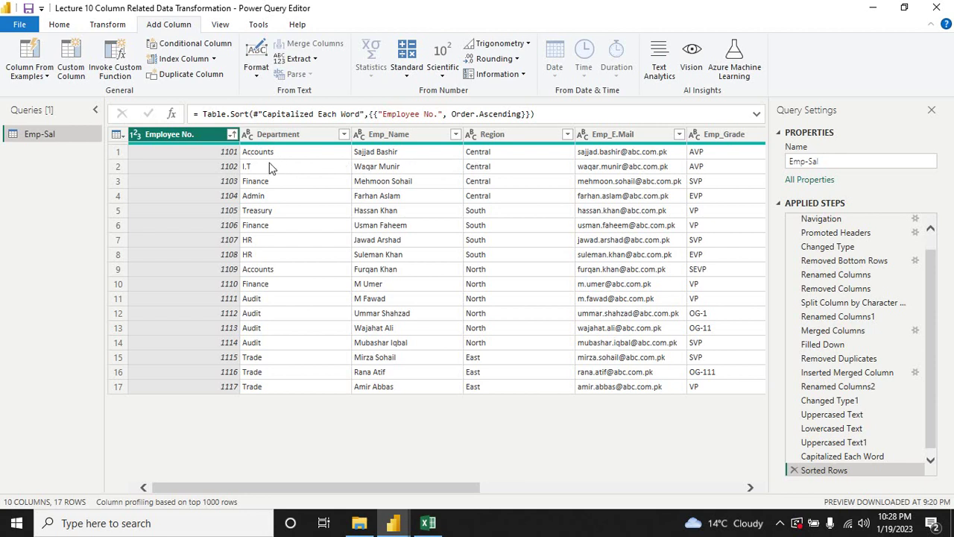
Step: Shift the Department column one position right so it follows Emp_Name
{"action": "left_click", "coordinate": [281, 135]}
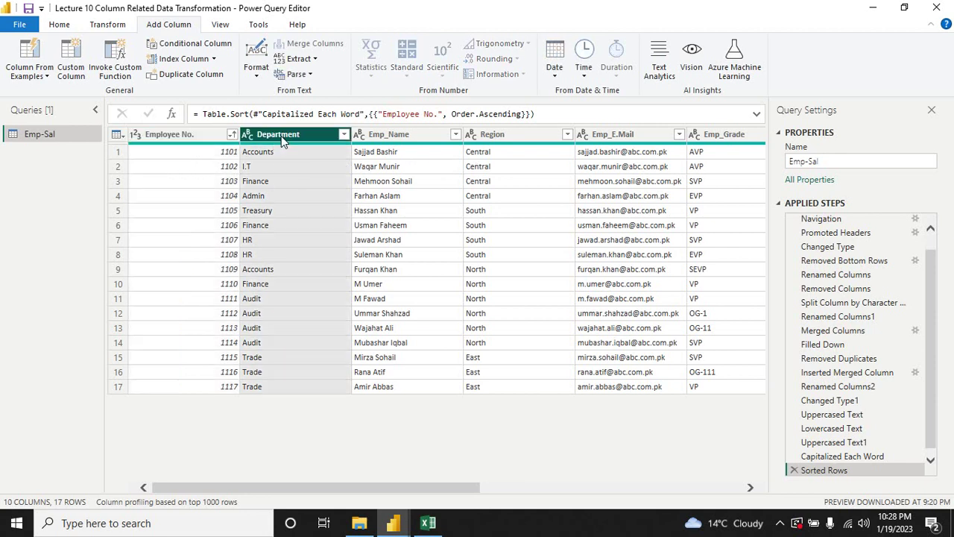
{"action": "right_click", "coordinate": [283, 138]}
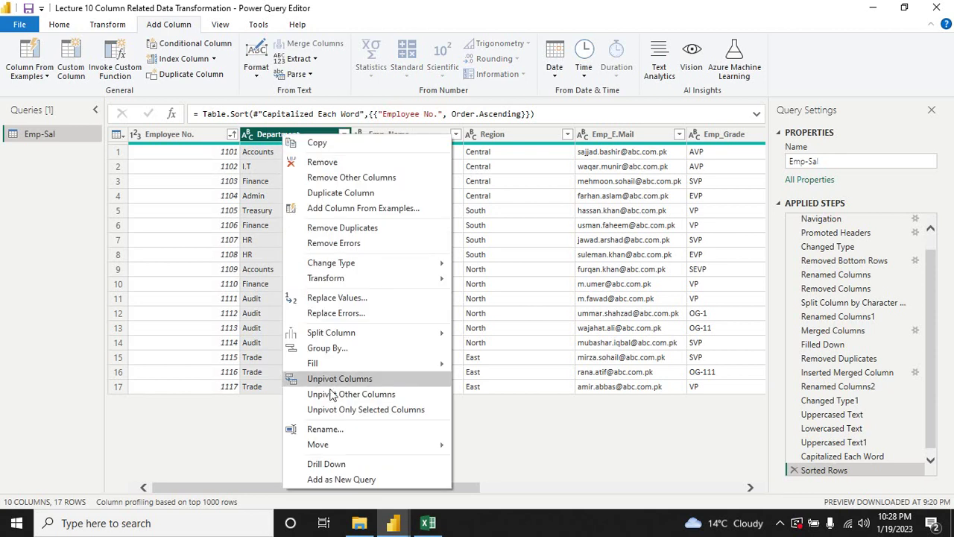
{"action": "mouse_move", "coordinate": [343, 445]}
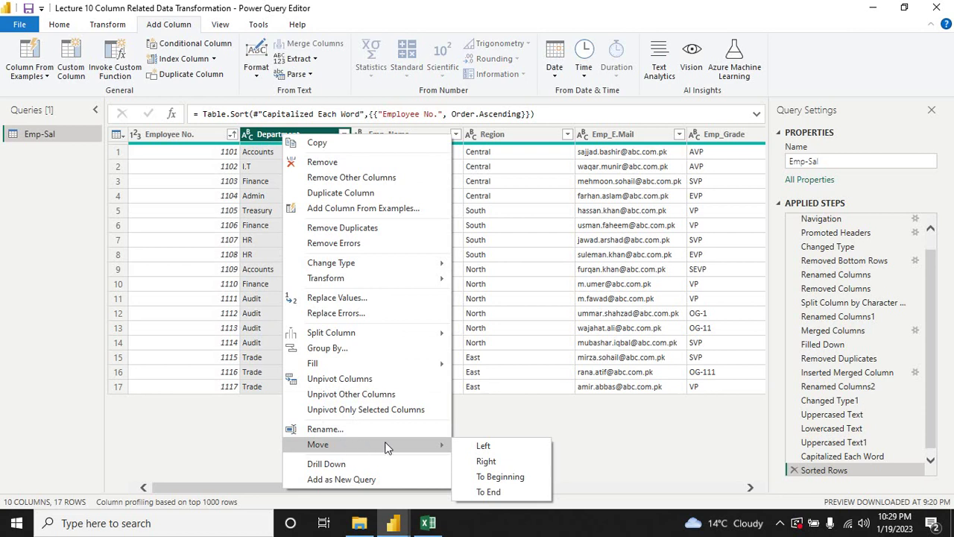
{"action": "left_click", "coordinate": [486, 462]}
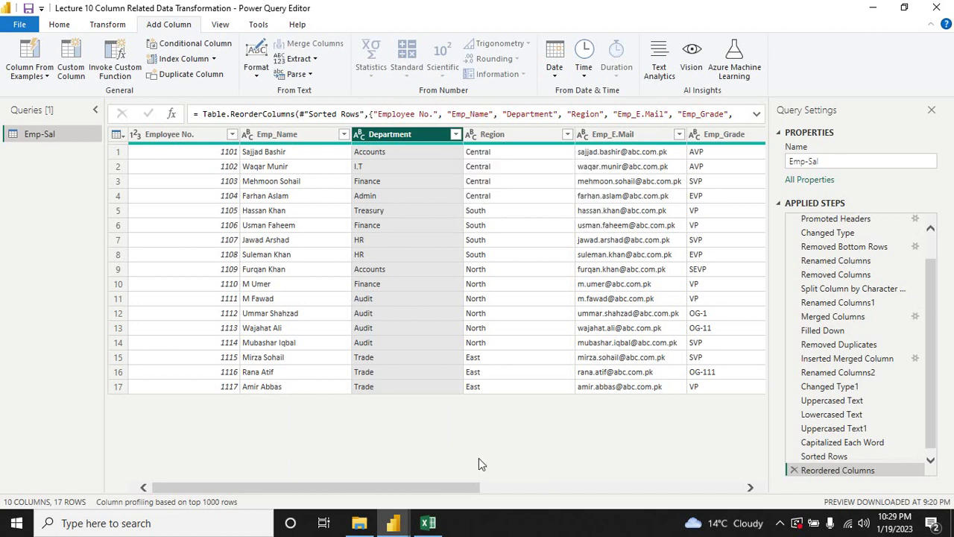
Step: Delete the Emp_E.Mail column from the Emp-Sal table
{"action": "left_click_drag", "start_coordinate": [440, 489], "coordinate": [489, 463]}
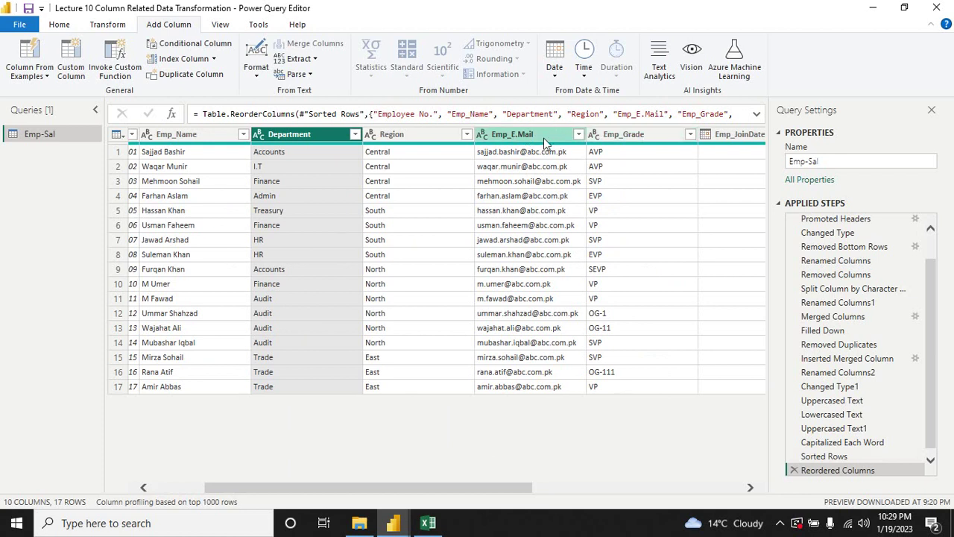
{"action": "right_click", "coordinate": [511, 134]}
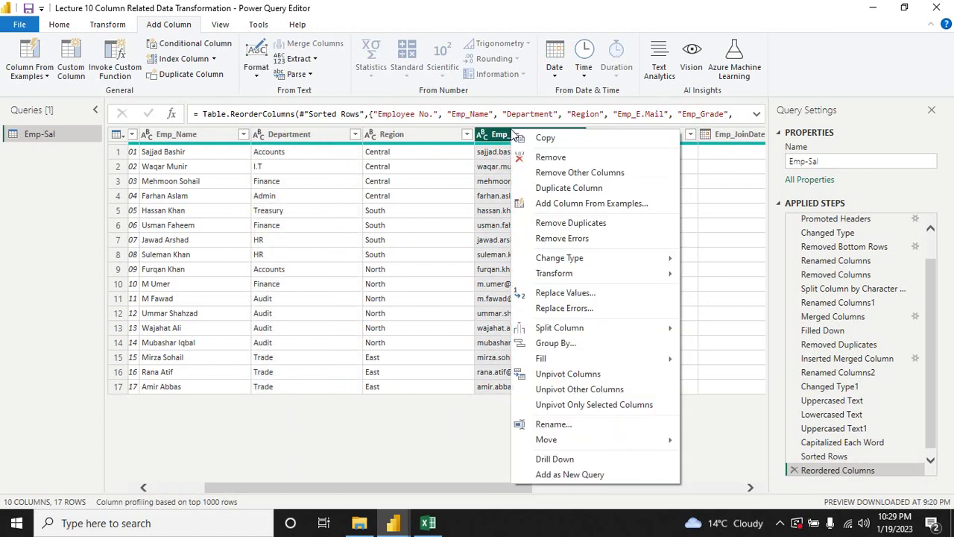
{"action": "key", "text": "Escape"}
{"action": "key", "text": "Delete"}
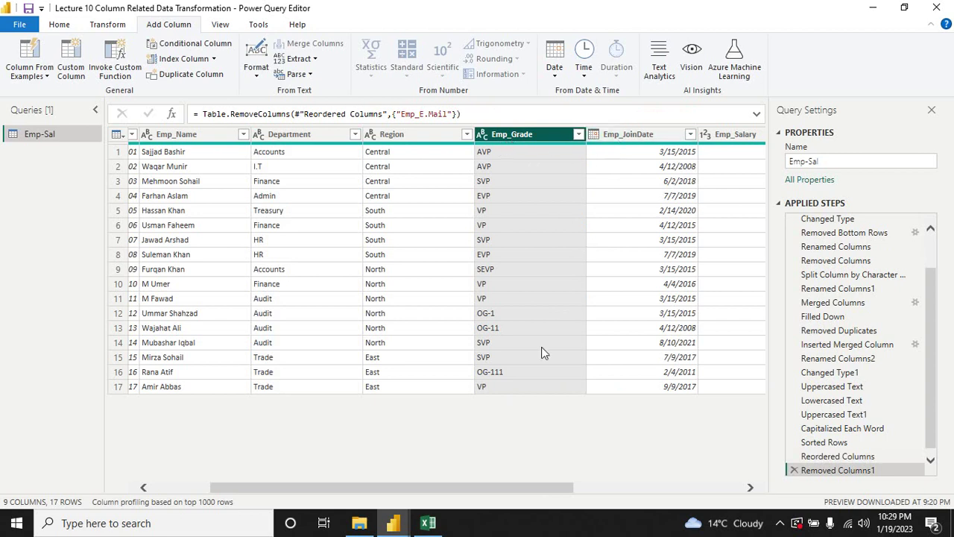
Step: Remove the EMP Name & Grade column, leaving 8 columns
{"action": "left_click_drag", "start_coordinate": [466, 486], "coordinate": [554, 488]}
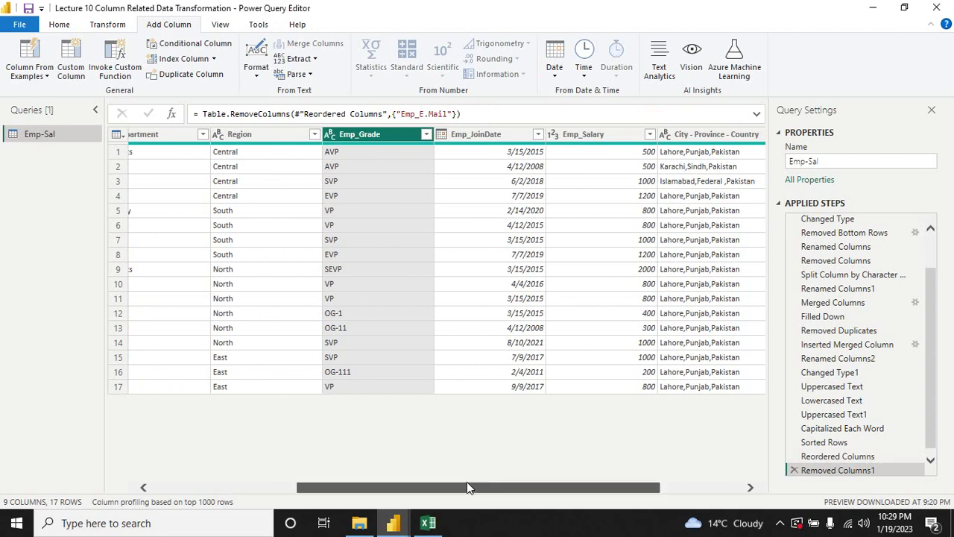
{"action": "left_click_drag", "start_coordinate": [467, 487], "coordinate": [547, 490]}
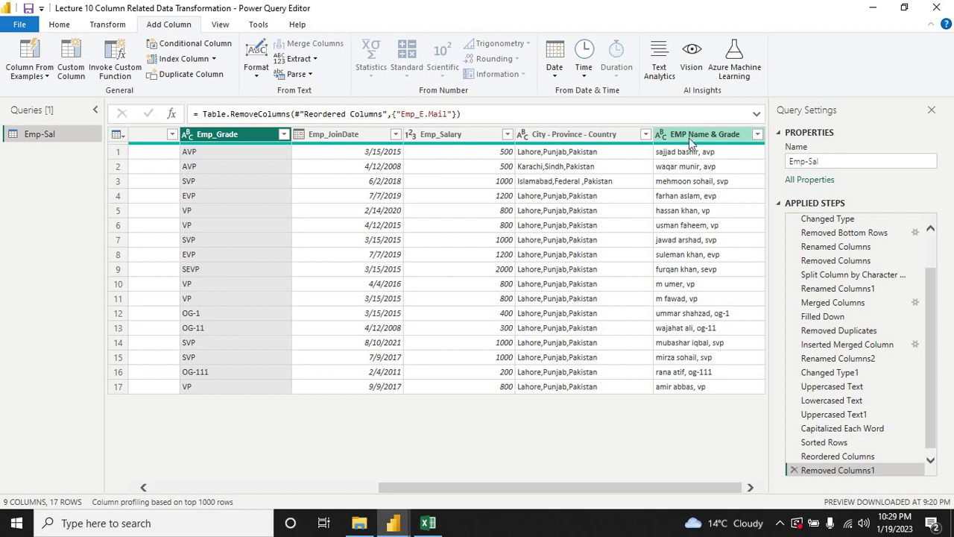
{"action": "right_click", "coordinate": [691, 133]}
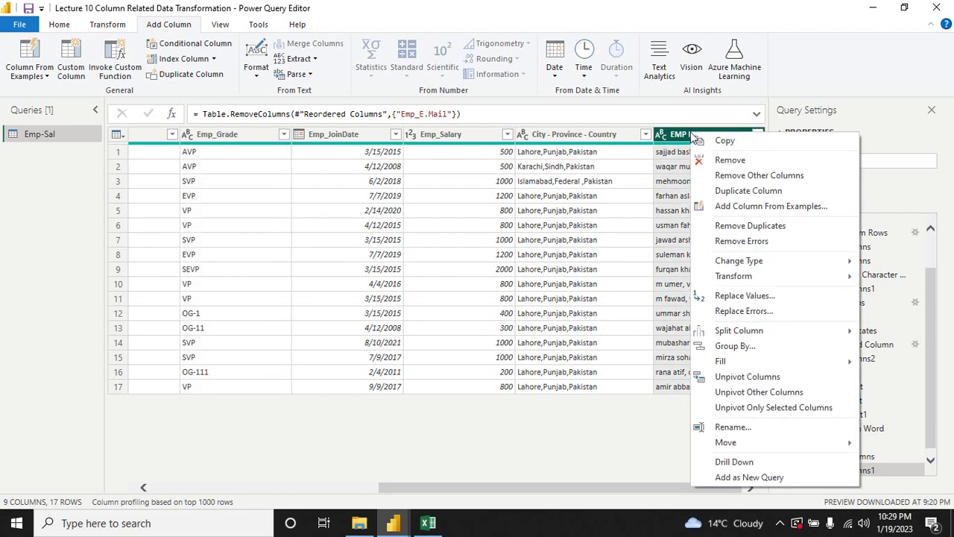
{"action": "left_click", "coordinate": [730, 160]}
{"action": "left_click_drag", "start_coordinate": [464, 488], "coordinate": [219, 488]}
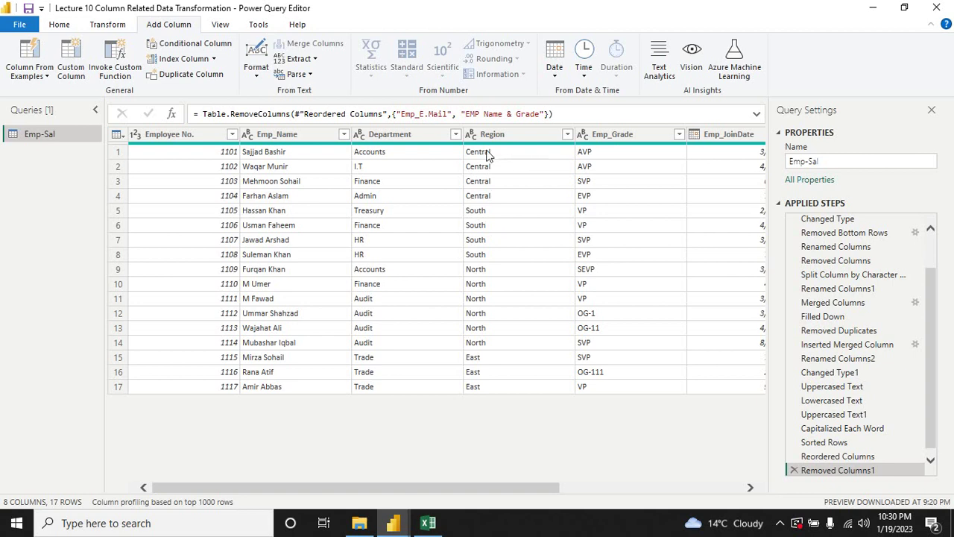
Step: Replace the value AVP with VP throughout the Emp_Grade column
{"action": "right_click", "coordinate": [590, 137]}
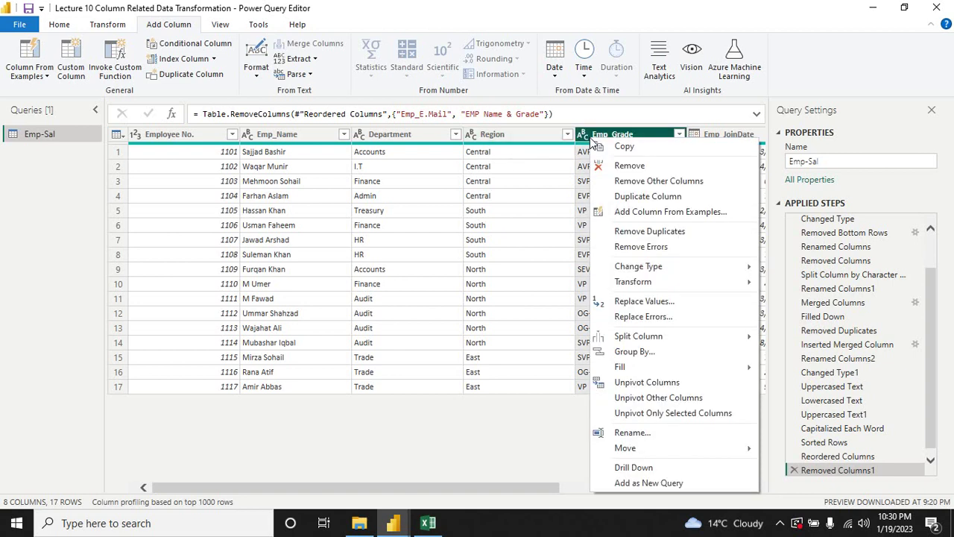
{"action": "left_click", "coordinate": [665, 301]}
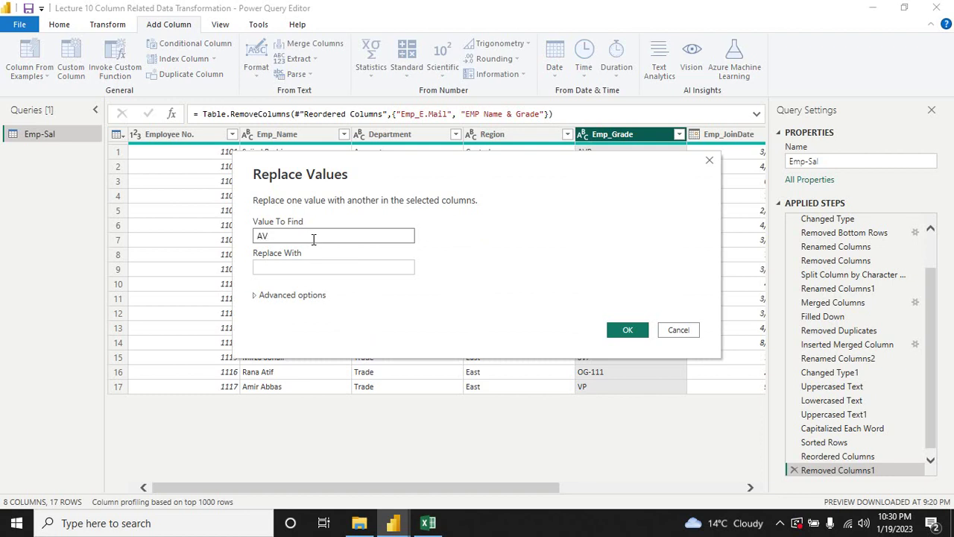
{"action": "key", "text": "Tab"}
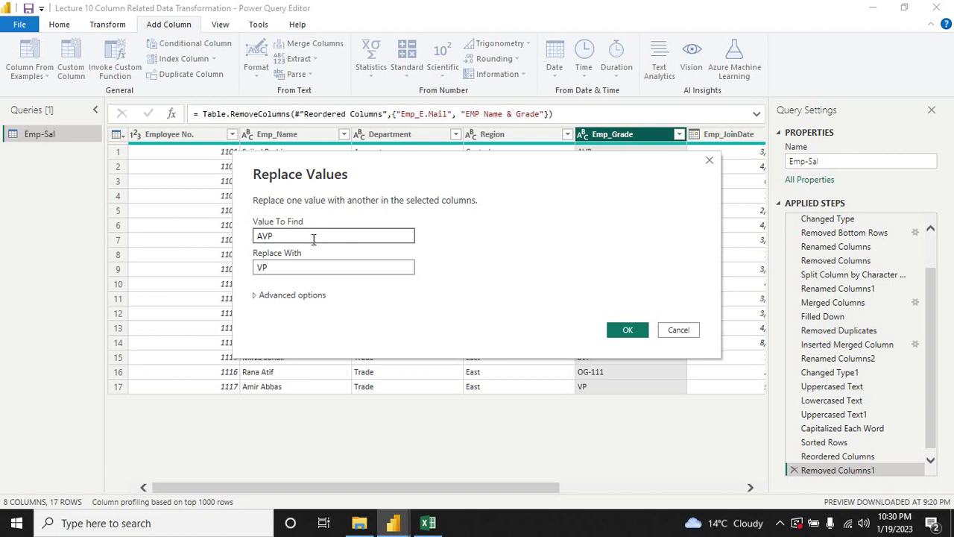
{"action": "left_click", "coordinate": [274, 237]}
{"action": "left_click", "coordinate": [278, 265]}
{"action": "left_click", "coordinate": [627, 330]}
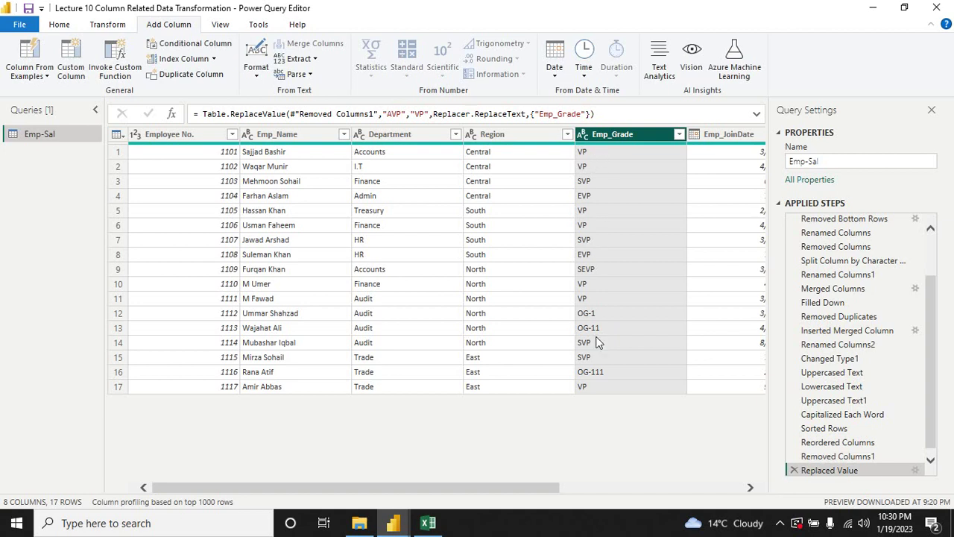
{"action": "right_click", "coordinate": [602, 133]}
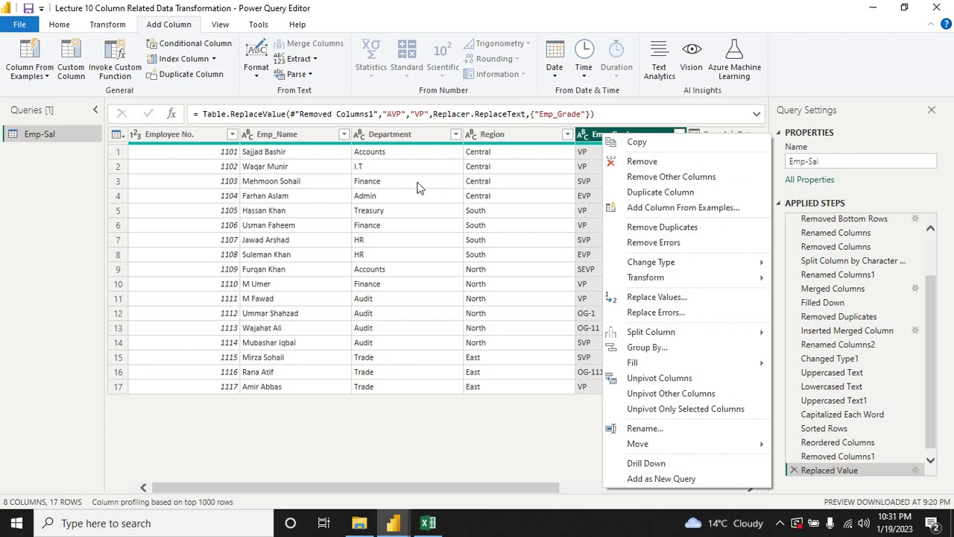
{"action": "left_click", "coordinate": [399, 136]}
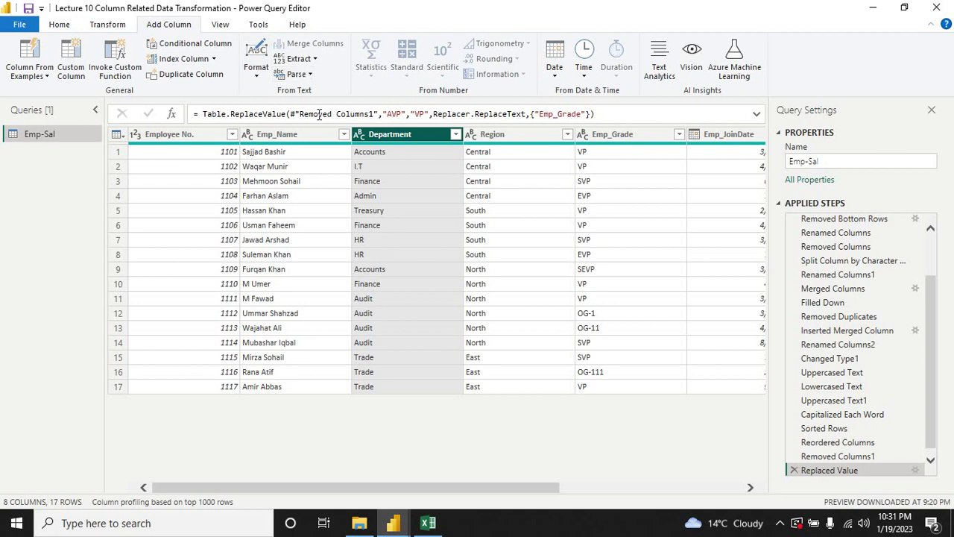
Step: Use Close & Apply to commit the Emp-Sal query changes and exit the editor
{"action": "left_click", "coordinate": [64, 25]}
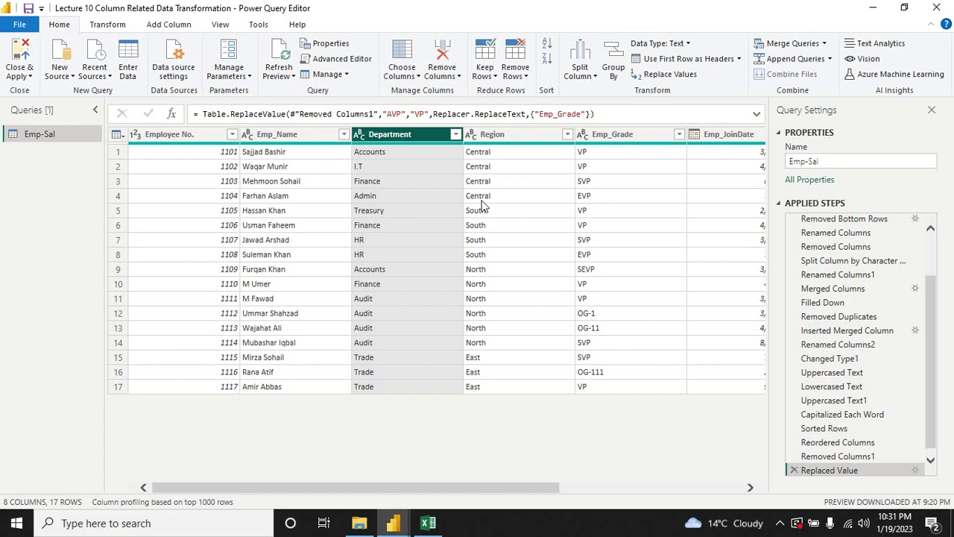
{"action": "left_click_drag", "start_coordinate": [442, 486], "coordinate": [331, 492]}
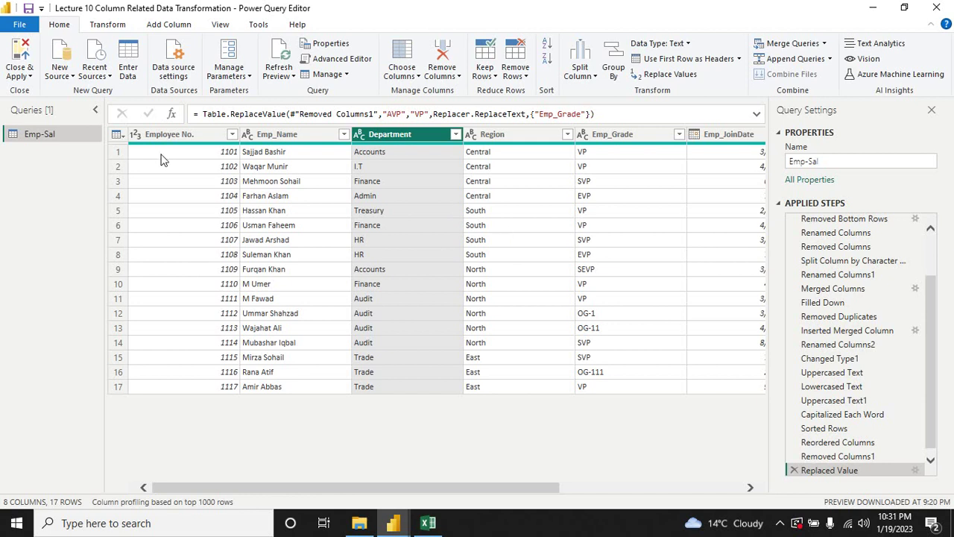
{"action": "left_click", "coordinate": [29, 77]}
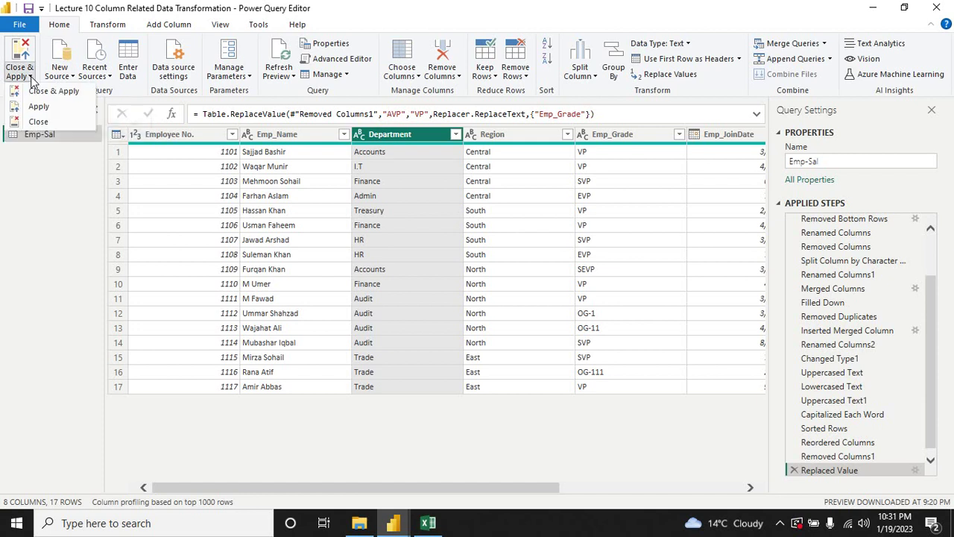
{"action": "left_click", "coordinate": [67, 93]}
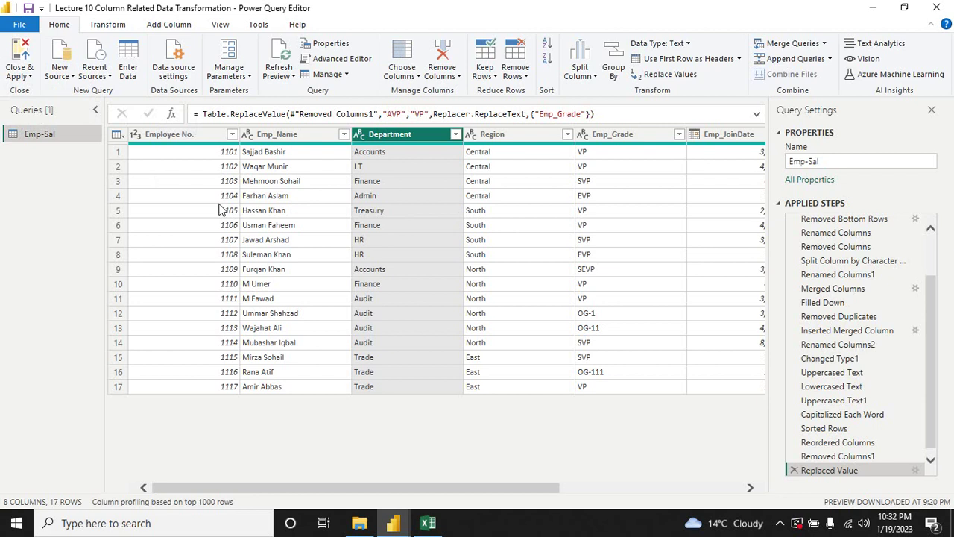